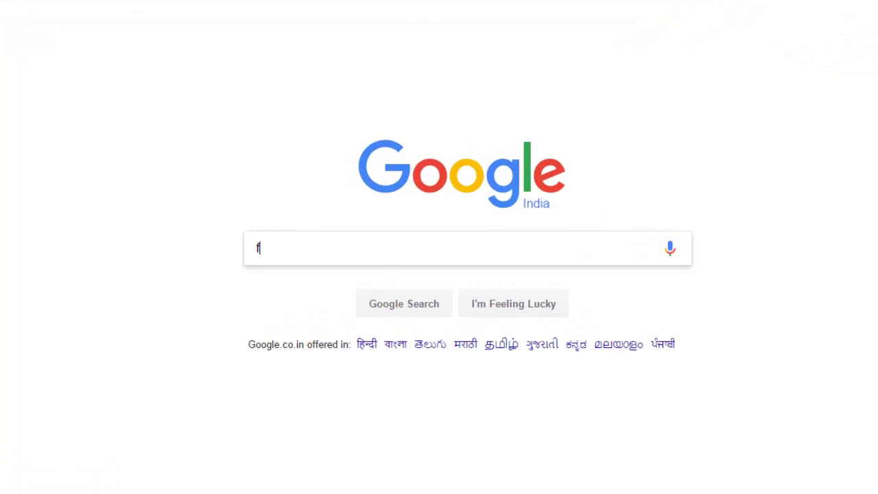
Step: Search Google for 'freenom' and open freenom.com from the results
{"action": "type", "text": "re"}
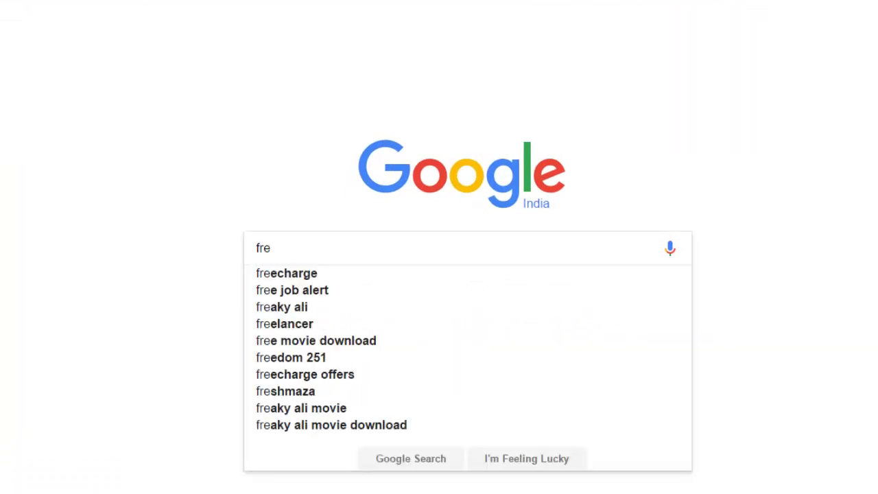
{"action": "type", "text": "eno"}
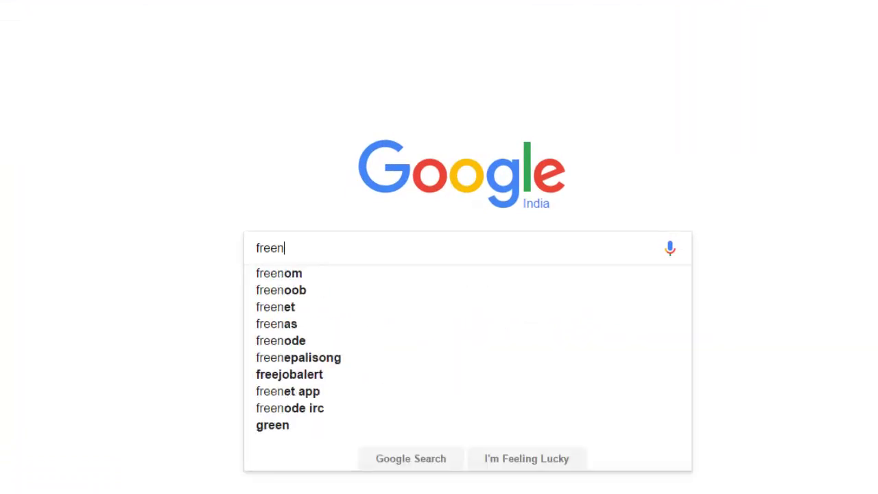
{"action": "type", "text": "m"}
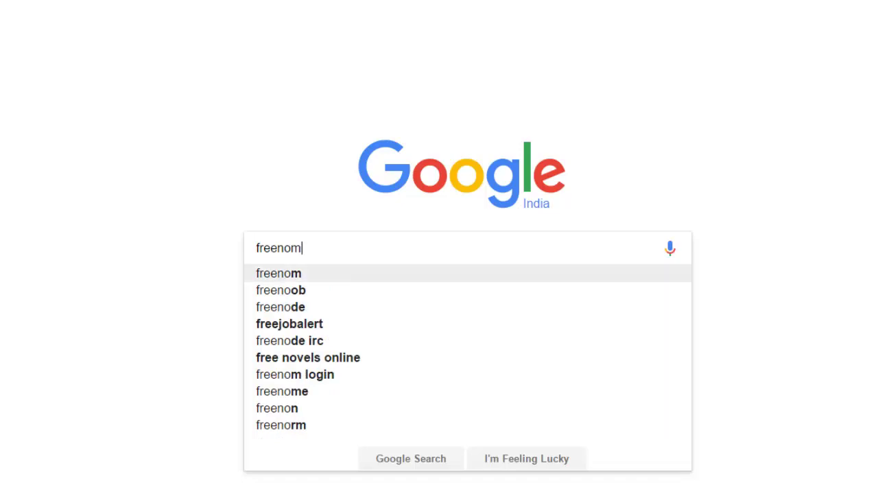
{"action": "key", "text": "Return"}
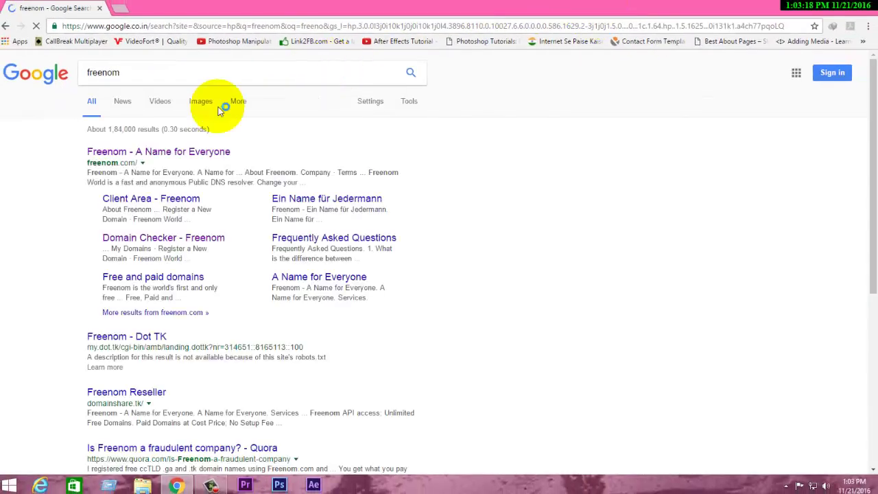
{"action": "left_click", "coordinate": [156, 157]}
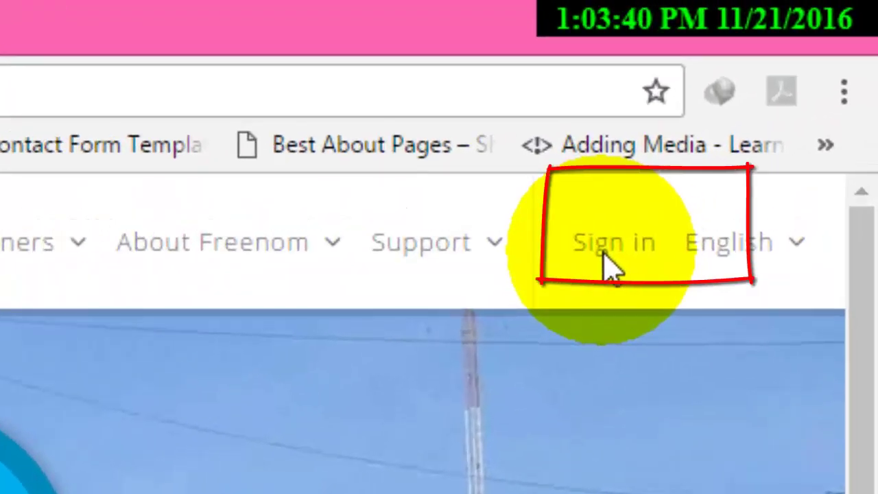
Step: Log in to Freenom with a Google account, entering the account password
{"action": "left_click", "coordinate": [606, 247]}
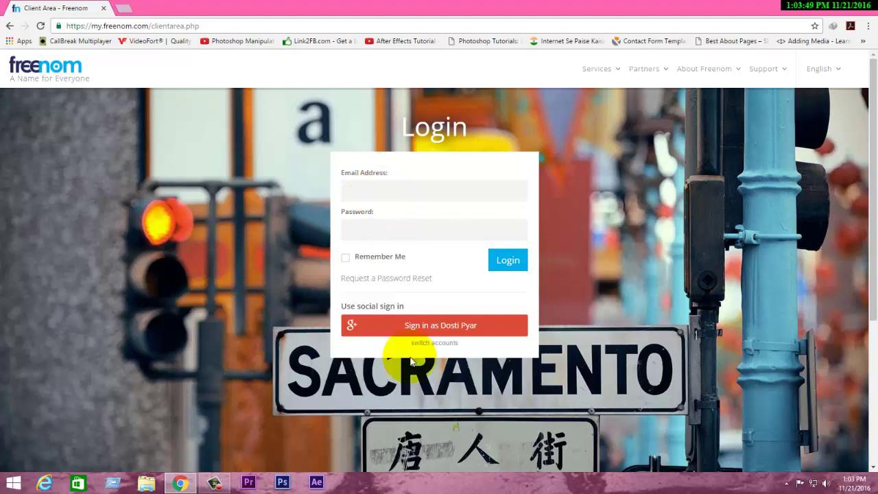
{"action": "left_click", "coordinate": [433, 327]}
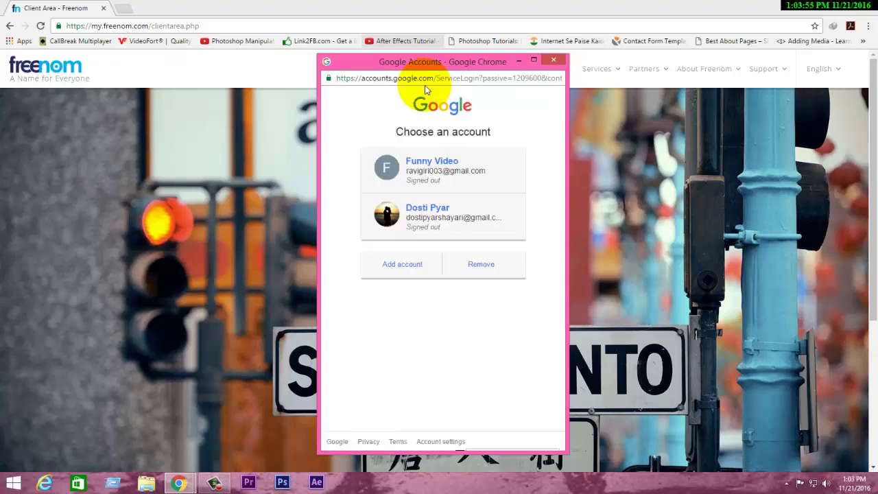
{"action": "left_click", "coordinate": [436, 223]}
{"action": "left_click", "coordinate": [418, 250]}
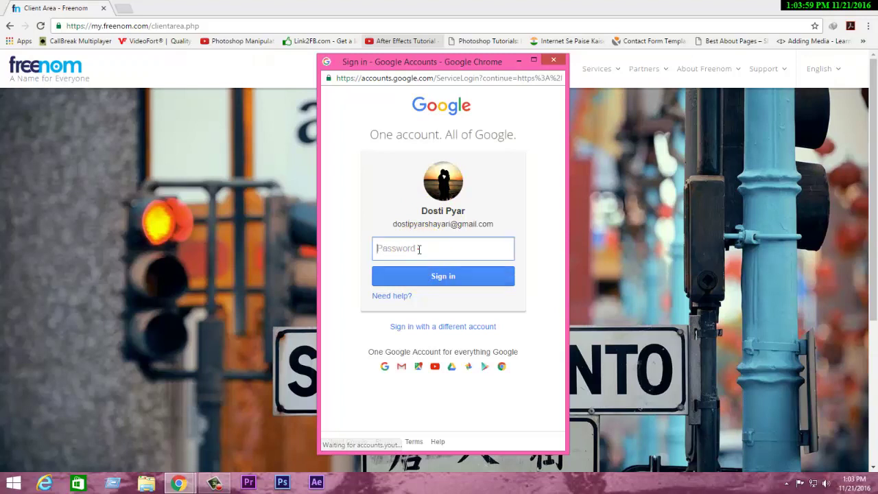
{"action": "type", "text": "••"}
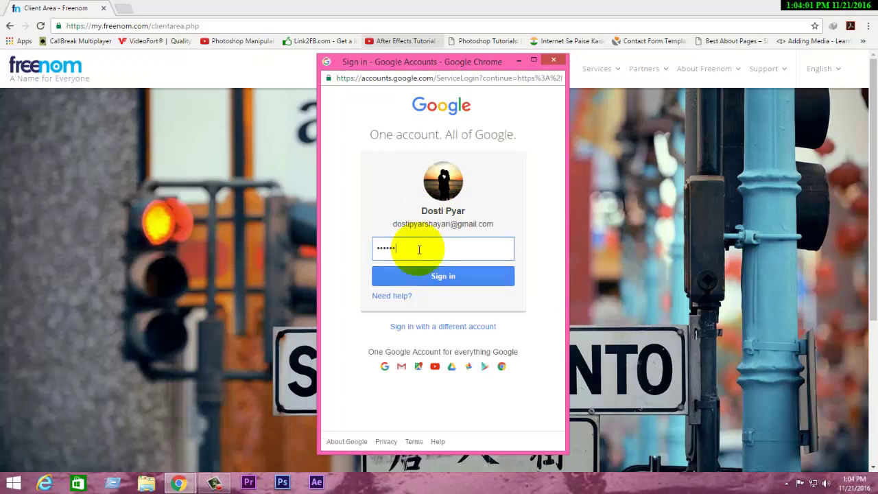
{"action": "type", "text": "••••••"}
{"action": "key", "text": "Return"}
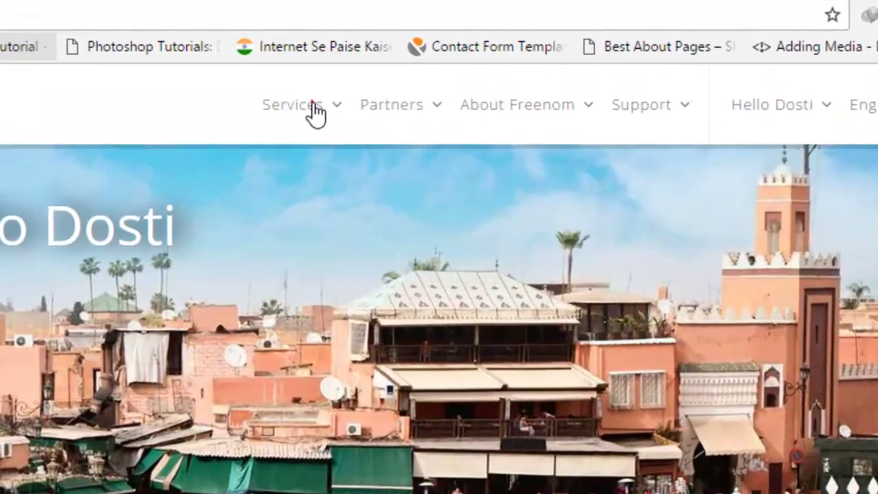
Step: Go to Services > Register a New Domain
{"action": "left_click", "coordinate": [565, 72]}
{"action": "left_click", "coordinate": [331, 275]}
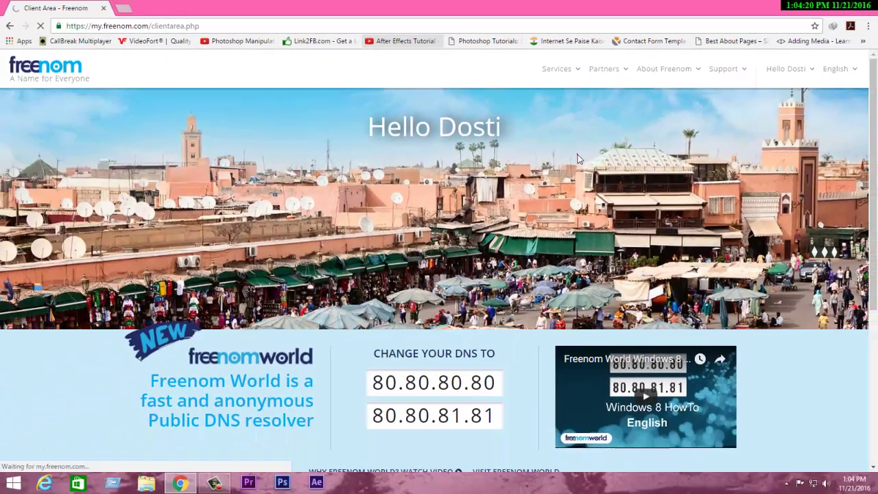
{"action": "left_click", "coordinate": [137, 320]}
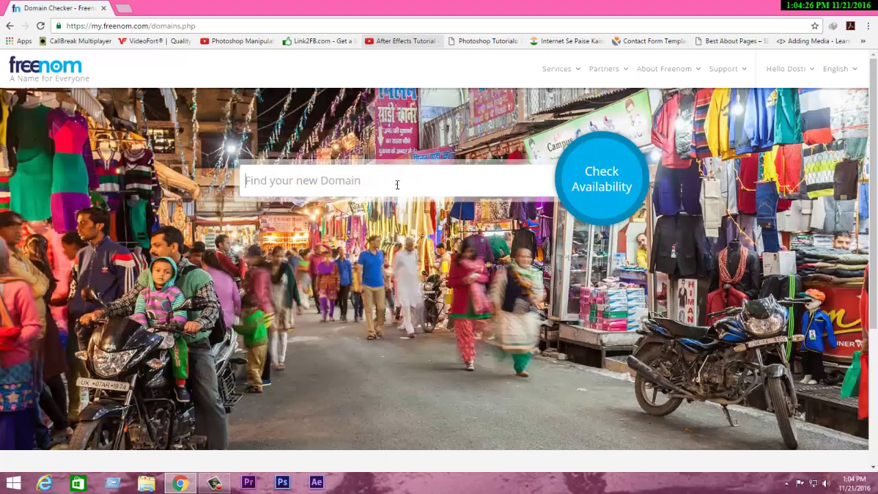
Step: Check whether 'onlinemoney' is available as a free domain
{"action": "left_click", "coordinate": [397, 184]}
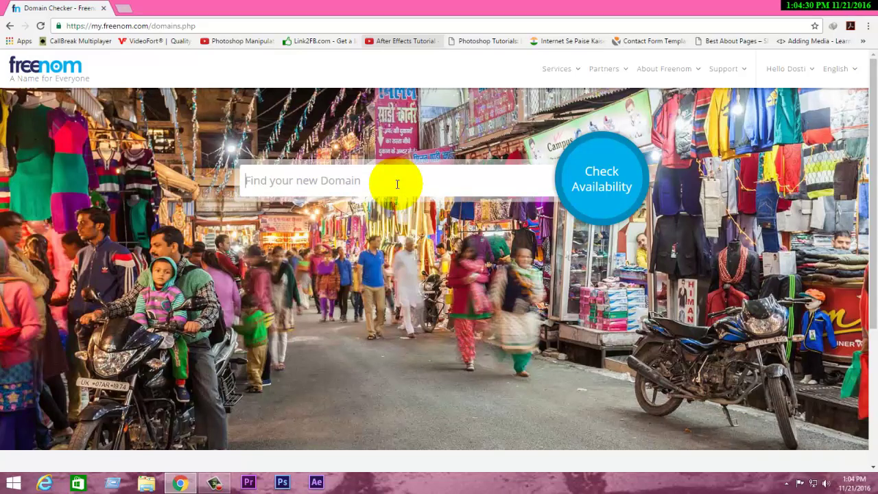
{"action": "type", "text": "r"}
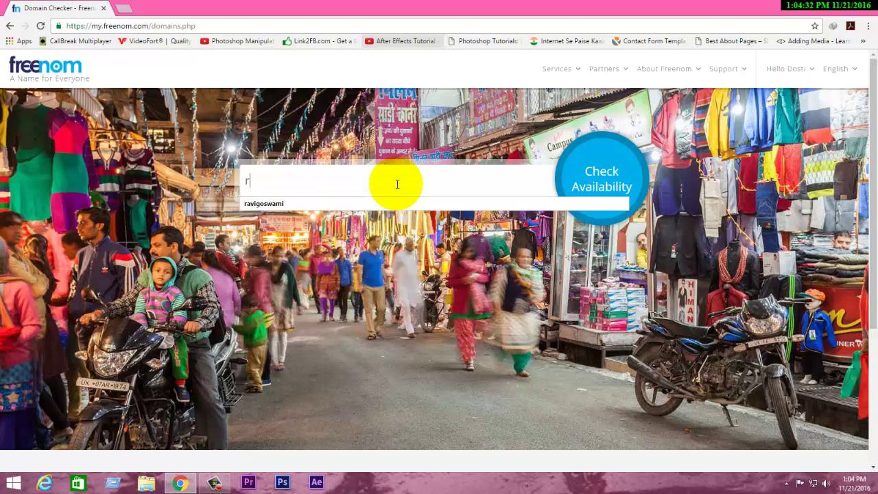
{"action": "key", "text": "BackSpace"}
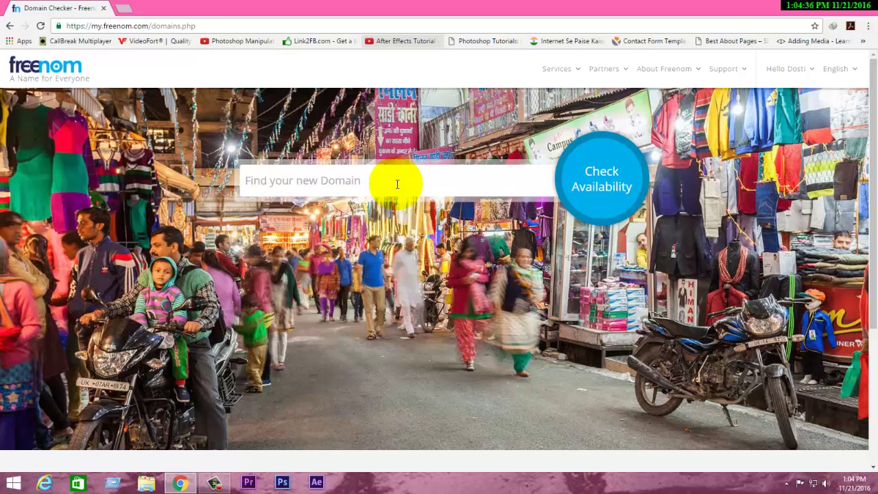
{"action": "type", "text": "om"}
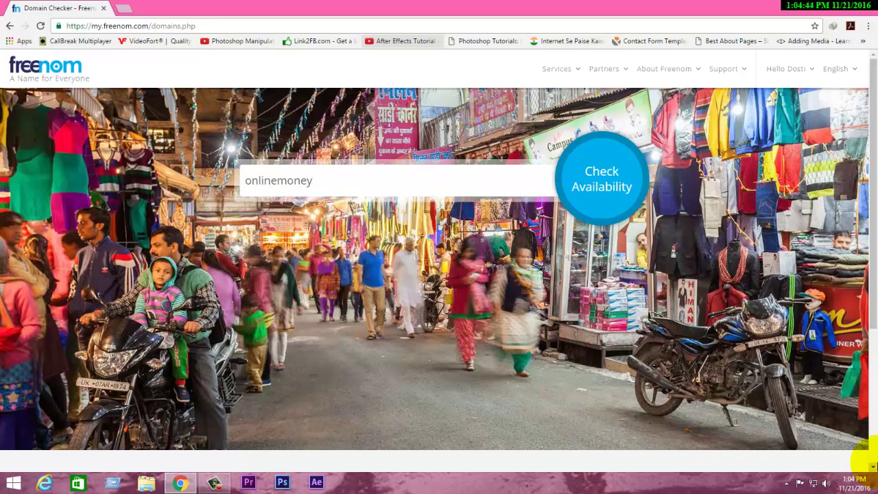
{"action": "left_click", "coordinate": [607, 192]}
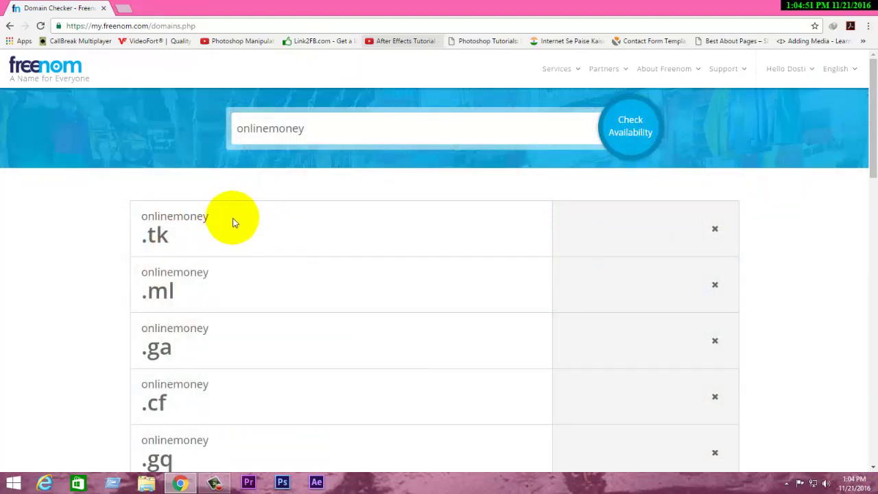
Step: Replace 'onlinemoney' in the domain search box with a new name from autocomplete
{"action": "scroll", "coordinate": [284, 245], "scroll_direction": "down", "scroll_amount": 6}
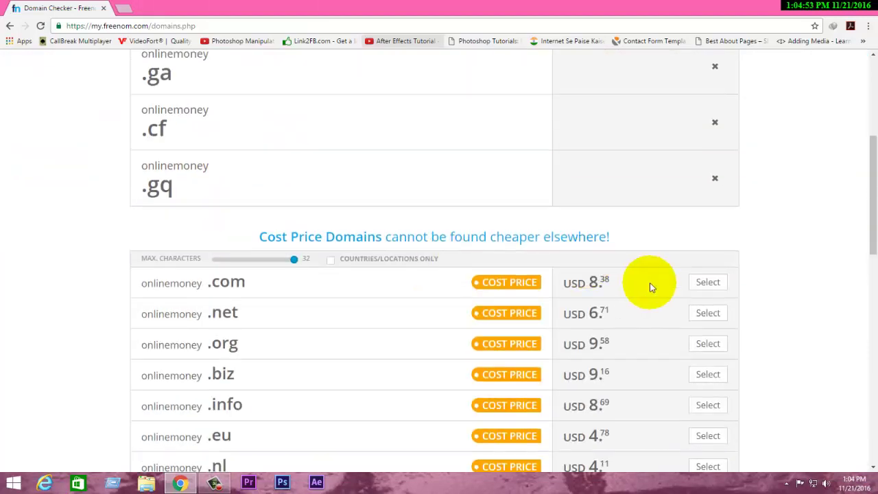
{"action": "left_click_drag", "start_coordinate": [874, 258], "coordinate": [875, 117]}
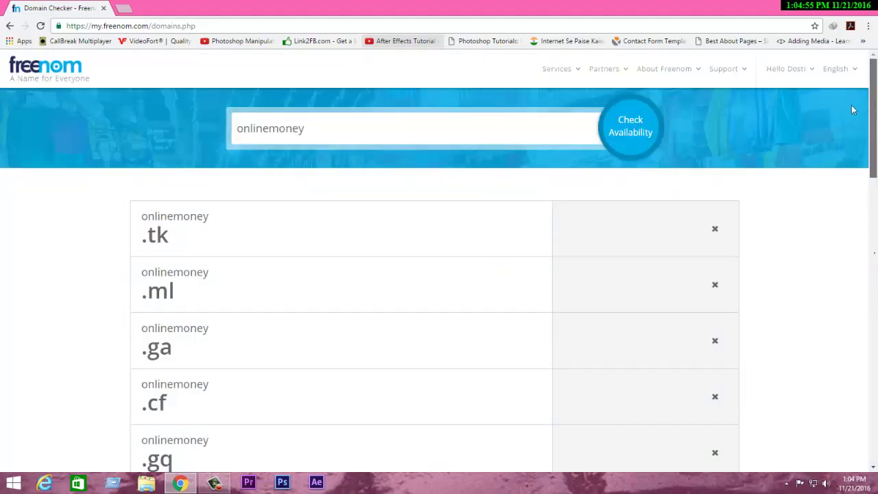
{"action": "double_click", "coordinate": [476, 134]}
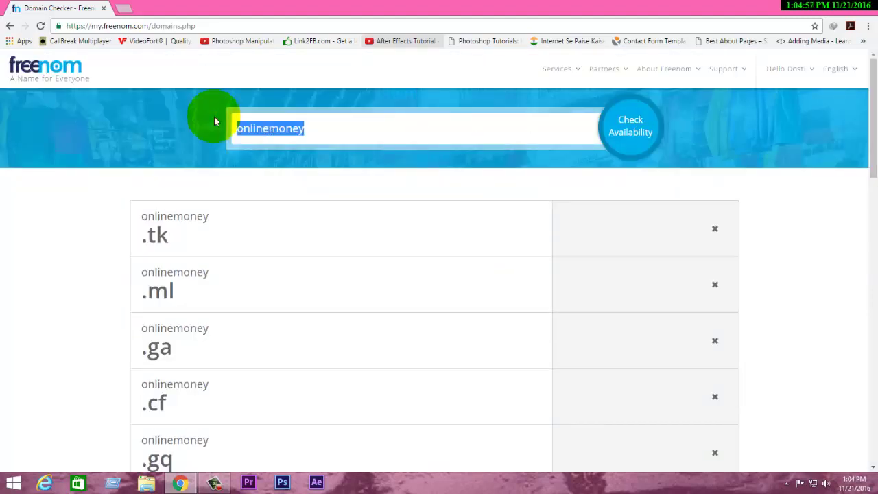
{"action": "key", "text": "BackSpace"}
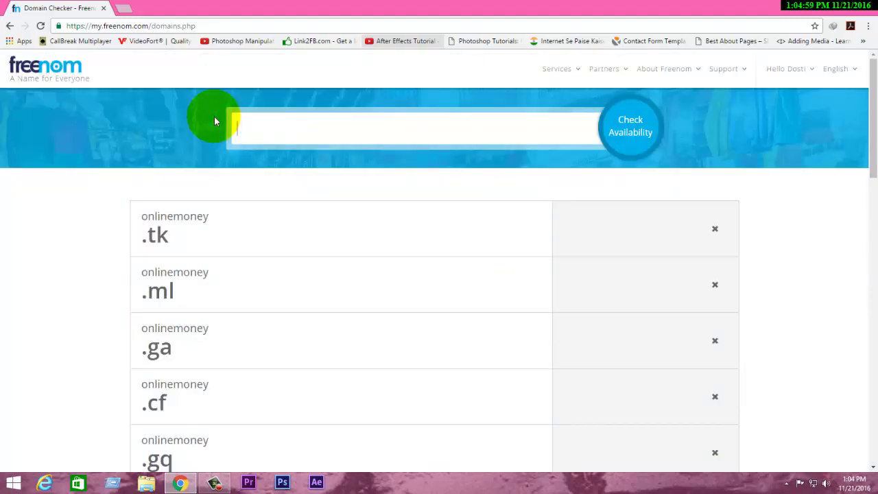
{"action": "type", "text": "o"}
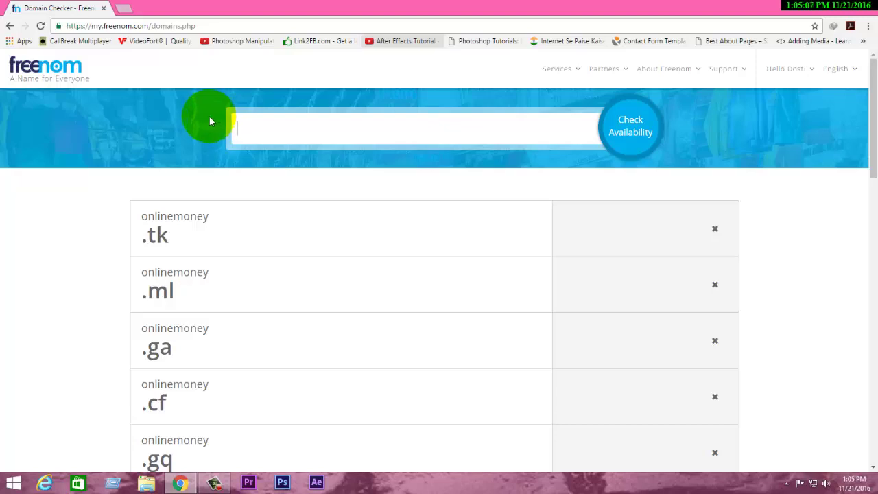
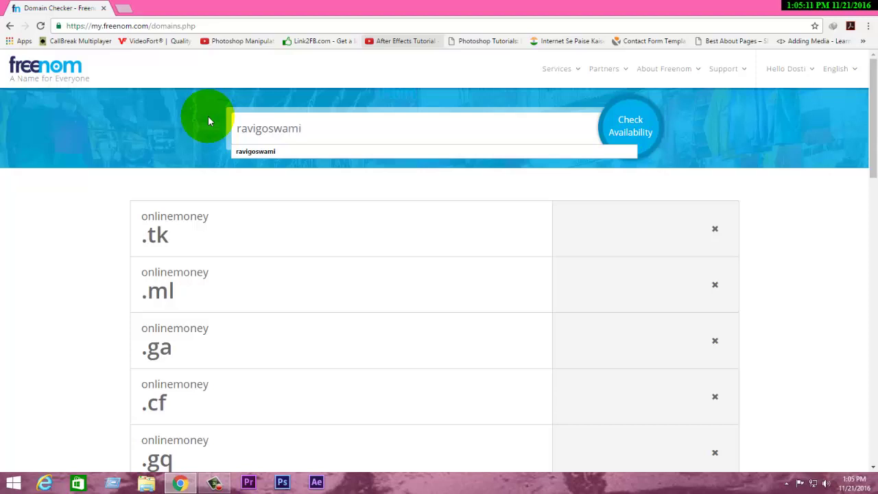
{"action": "key", "text": "Down"}
{"action": "key", "text": "Return"}
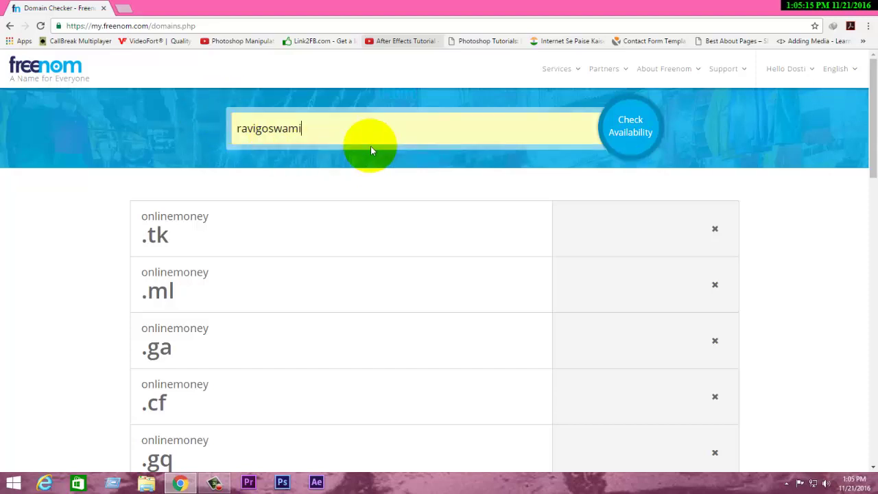
Step: Add the new name's .tk domain to the cart at 12 Months @ FREE, then open a new tab
{"action": "left_click", "coordinate": [635, 146]}
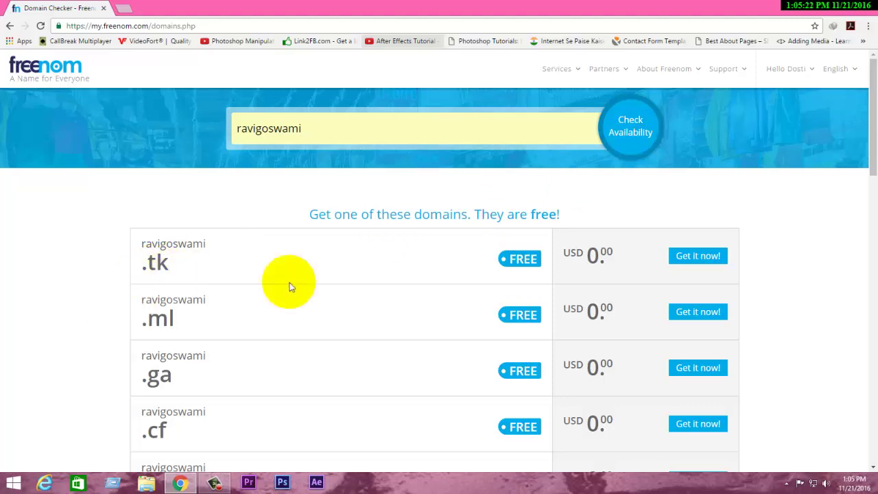
{"action": "left_click", "coordinate": [698, 261]}
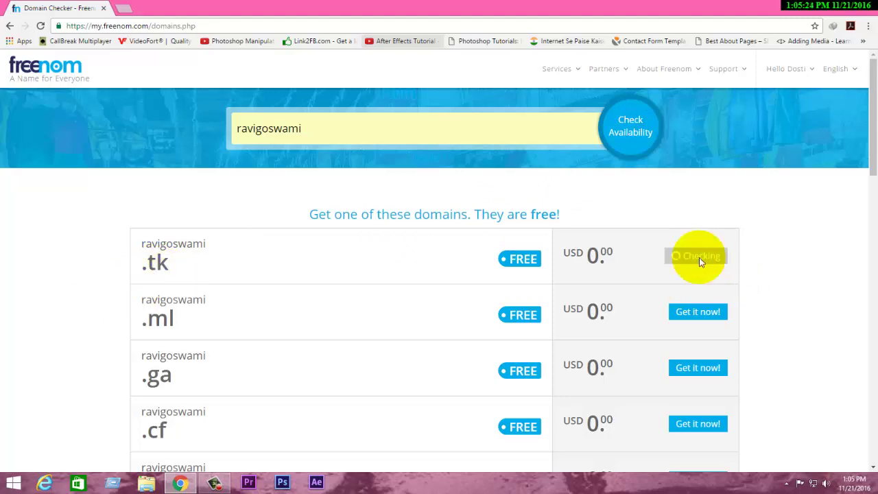
{"action": "left_click", "coordinate": [712, 189]}
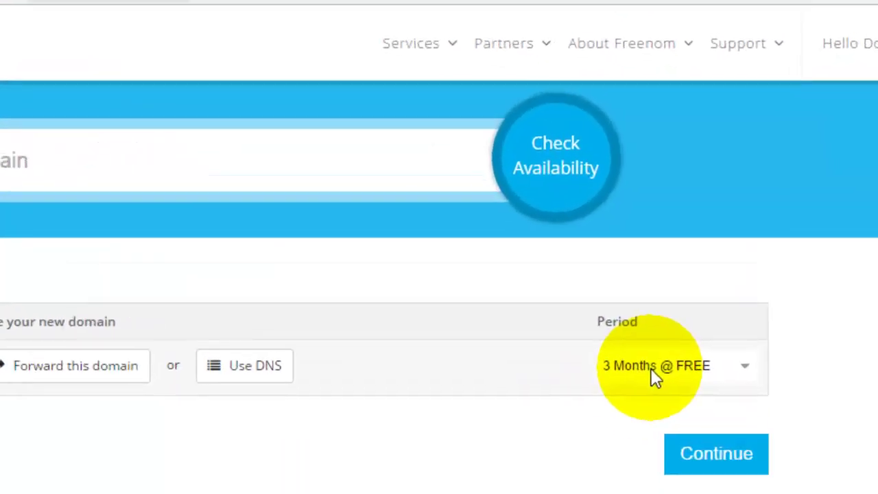
{"action": "left_click", "coordinate": [647, 383]}
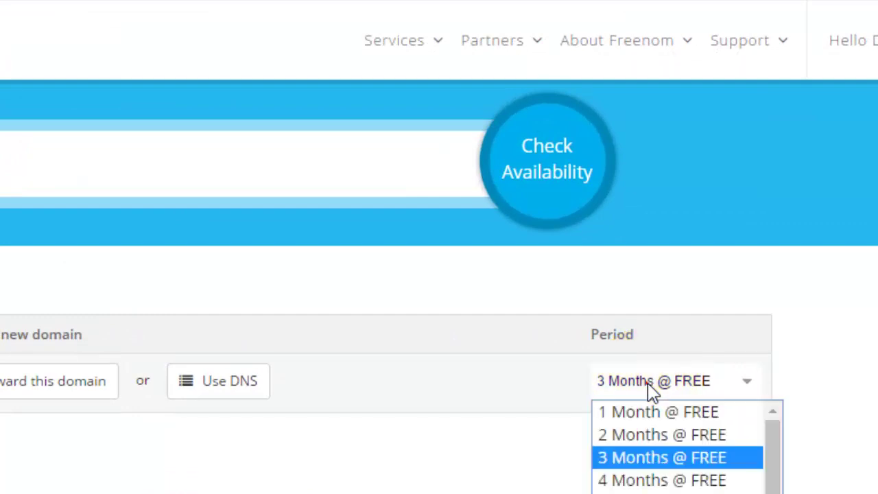
{"action": "left_click", "coordinate": [622, 462]}
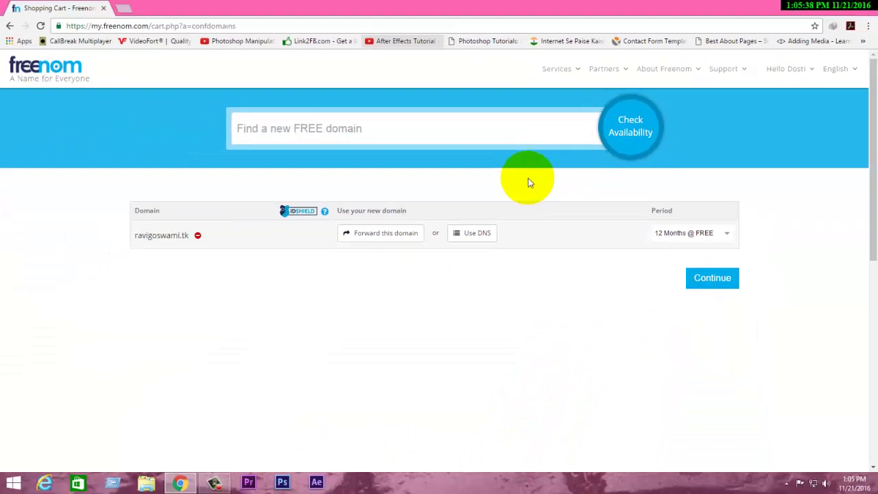
{"action": "key", "text": "ctrl+t"}
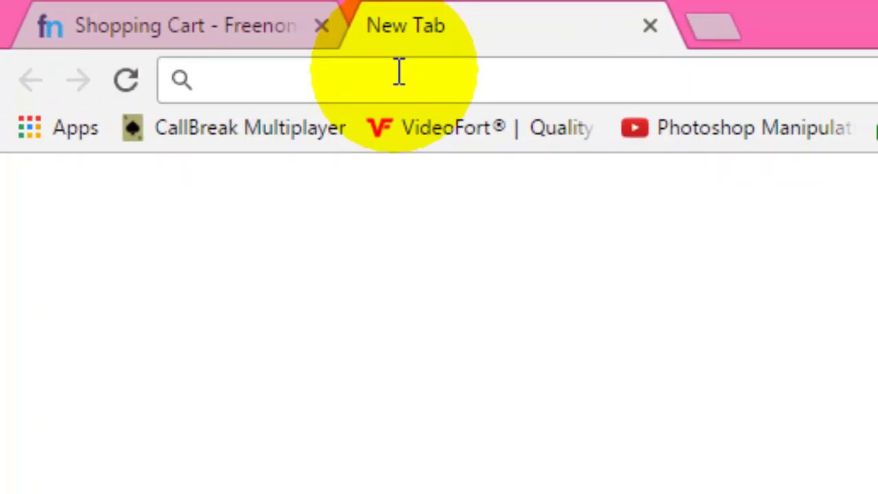
Step: Load 2freehosting.com in the new tab
{"action": "type", "text": "2"}
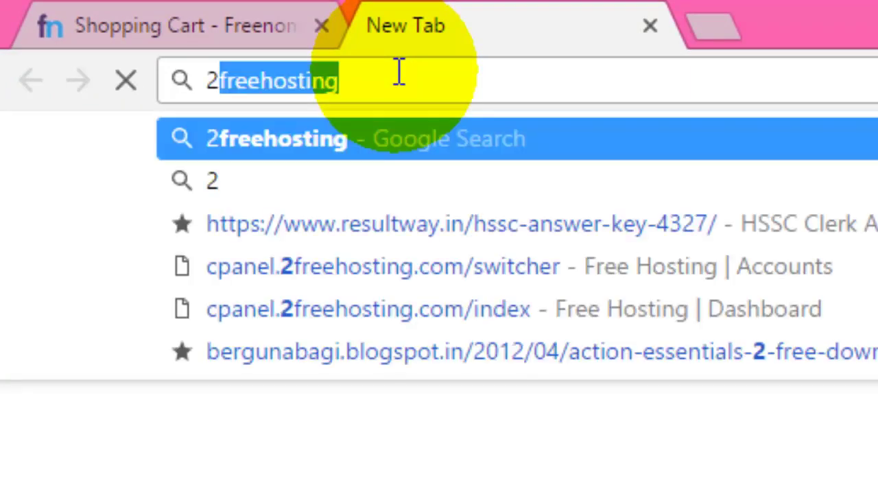
{"action": "key", "text": "Right"}
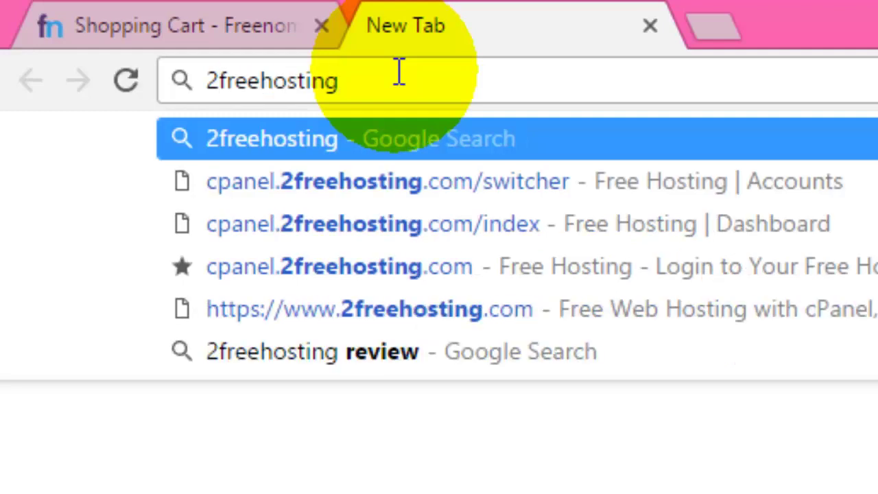
{"action": "key", "text": "Down"}
{"action": "key", "text": "Up"}
{"action": "type", "text": ".com"}
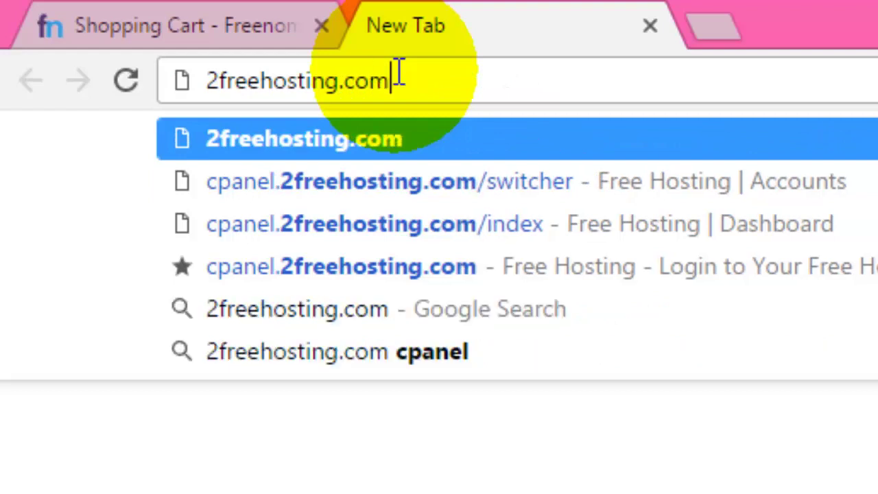
{"action": "key", "text": "Return"}
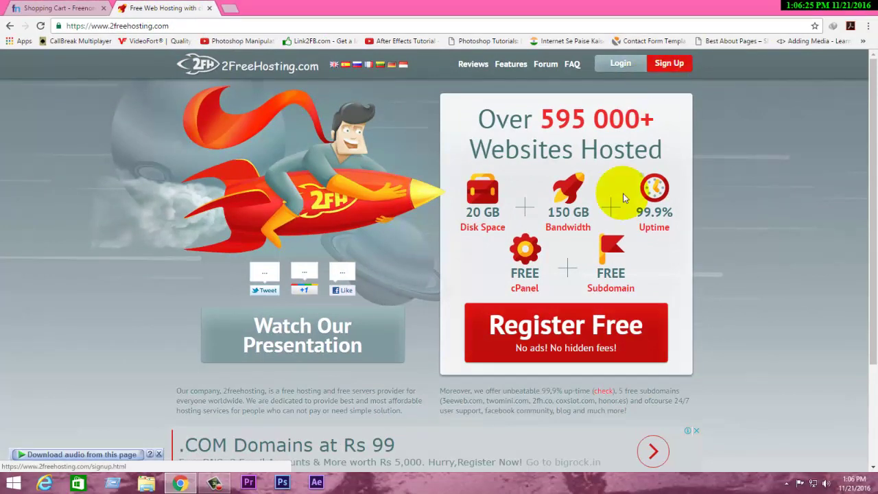
Step: Go from the Sign Up page to the cPanel login page
{"action": "left_click", "coordinate": [662, 65]}
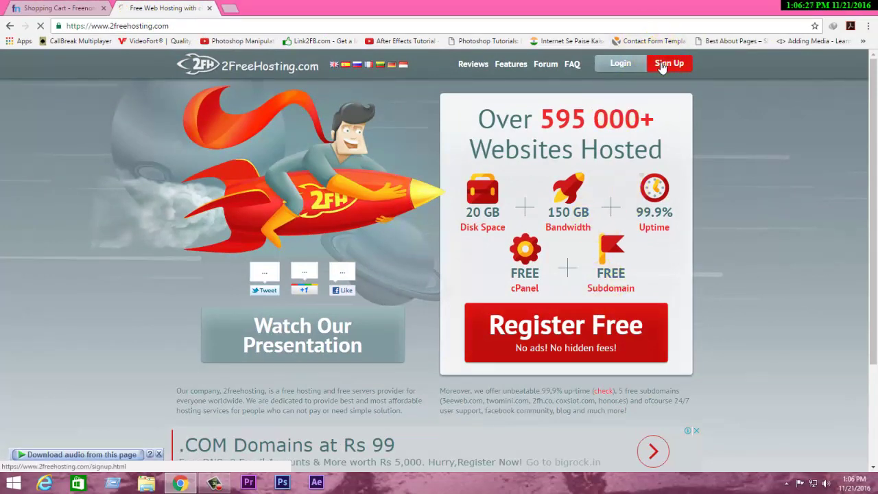
{"action": "left_click", "coordinate": [661, 63]}
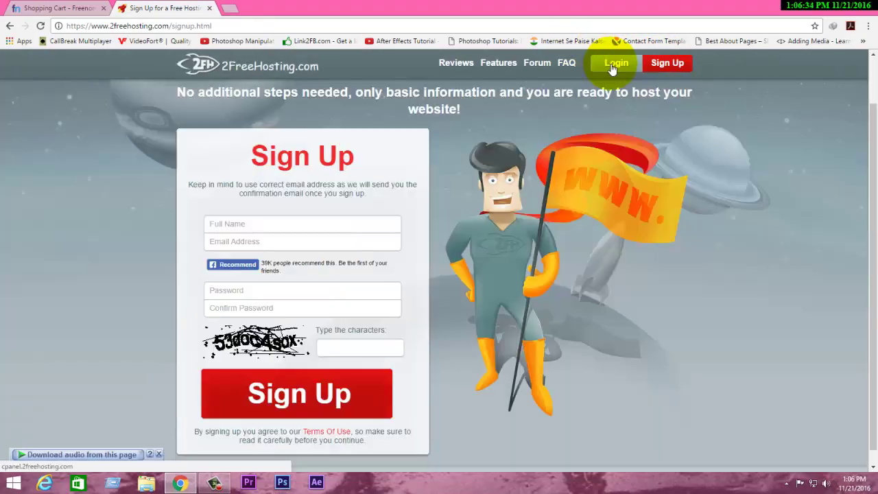
{"action": "left_click", "coordinate": [611, 66]}
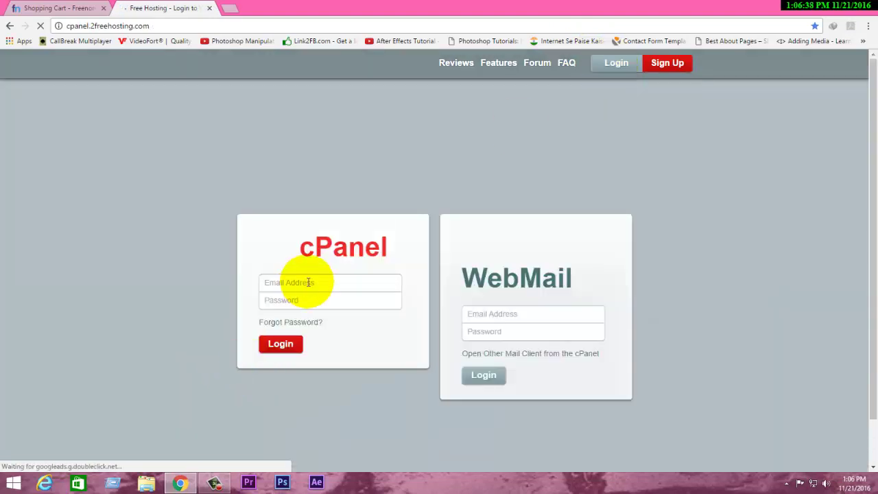
Step: Fill in the account e-mail address and begin entering the password on the cPanel login form
{"action": "left_click", "coordinate": [310, 282]}
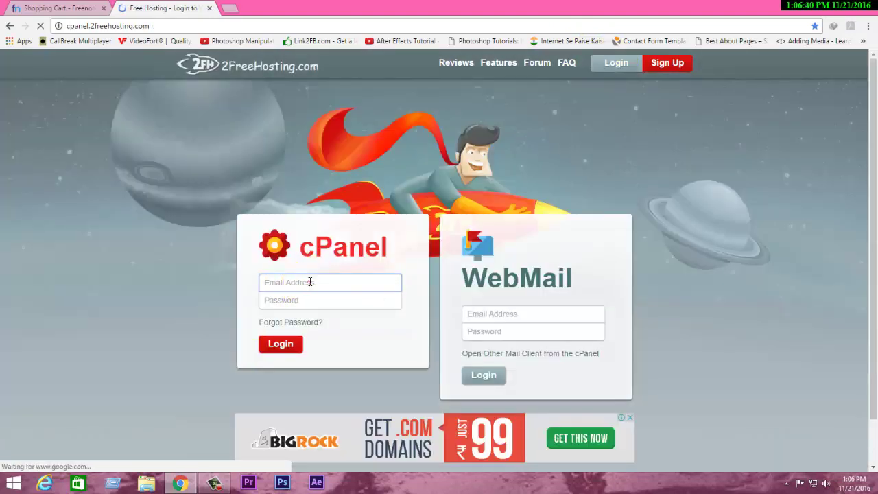
{"action": "left_click", "coordinate": [310, 282]}
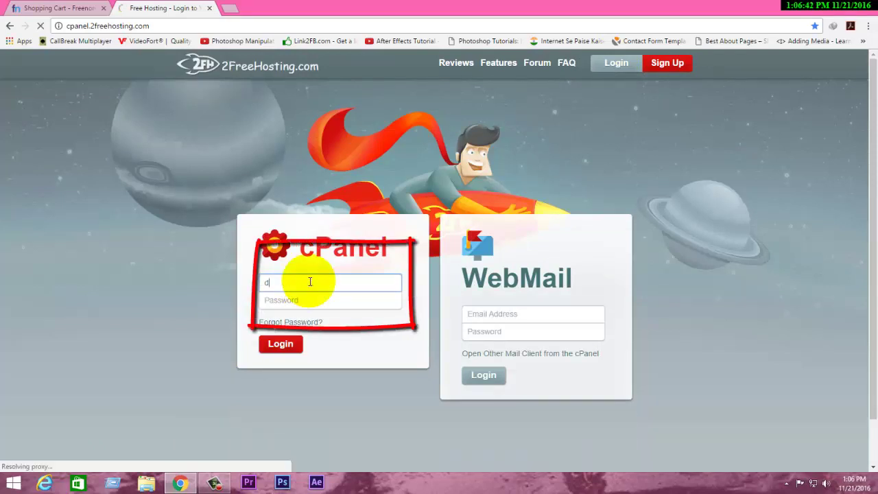
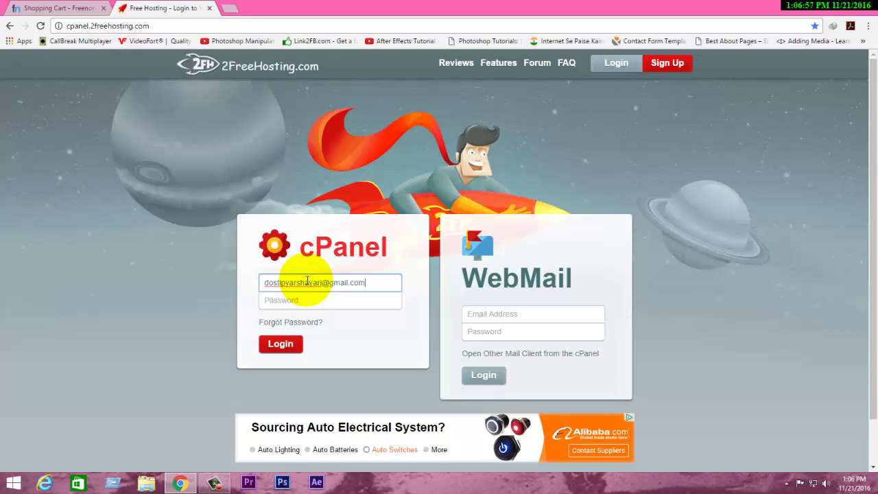
{"action": "key", "text": "Tab"}
{"action": "type", "text": "1"}
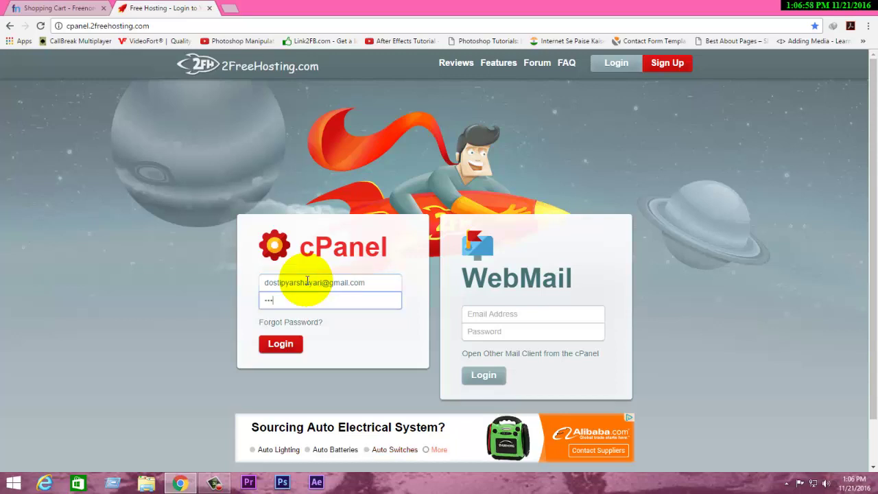
{"action": "type", "text": "1"}
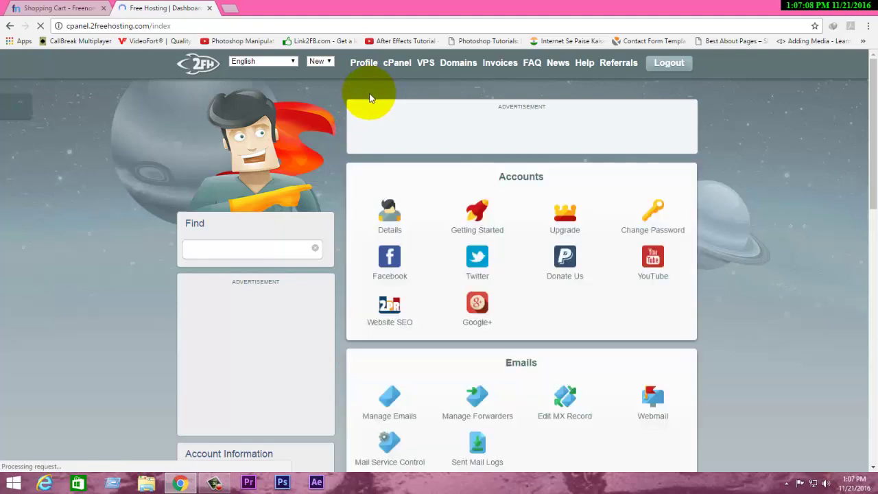
Step: Go through Profile to Domains to view the Active Accounts list
{"action": "left_click", "coordinate": [366, 65]}
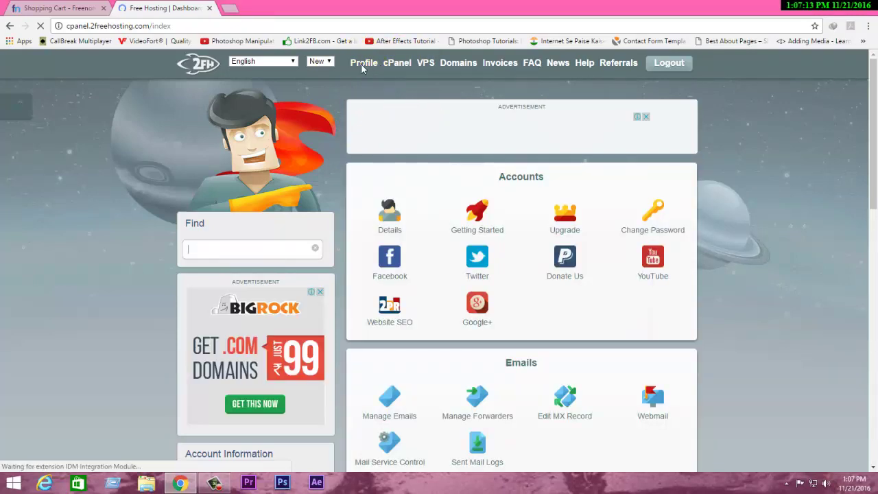
{"action": "left_click", "coordinate": [361, 63]}
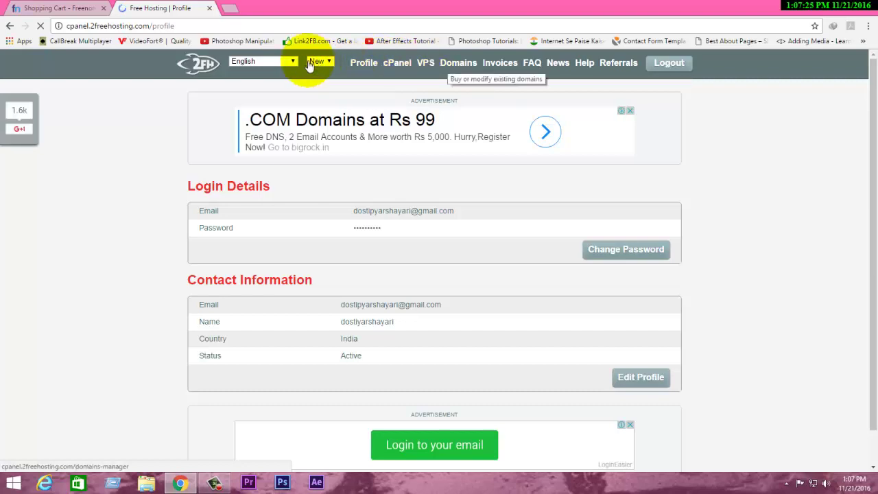
{"action": "left_click", "coordinate": [447, 64]}
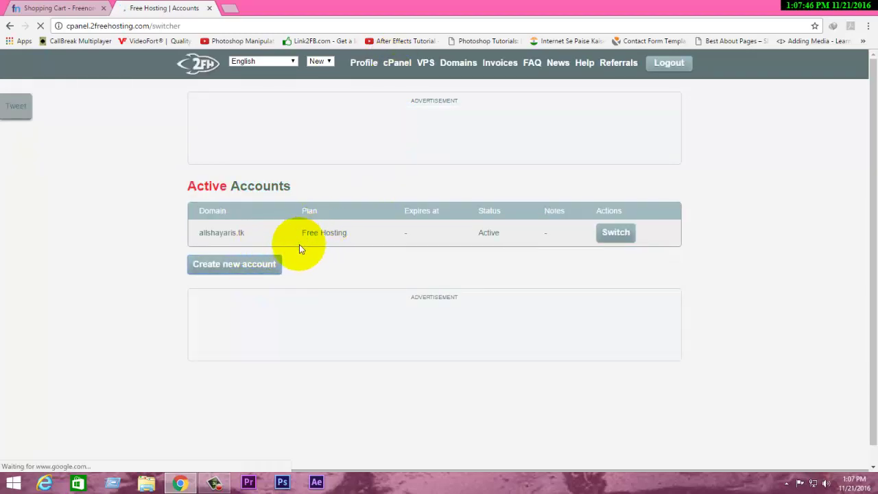
Step: Start a new hosting account and confirm Free Hosting as its plan
{"action": "left_click", "coordinate": [277, 260]}
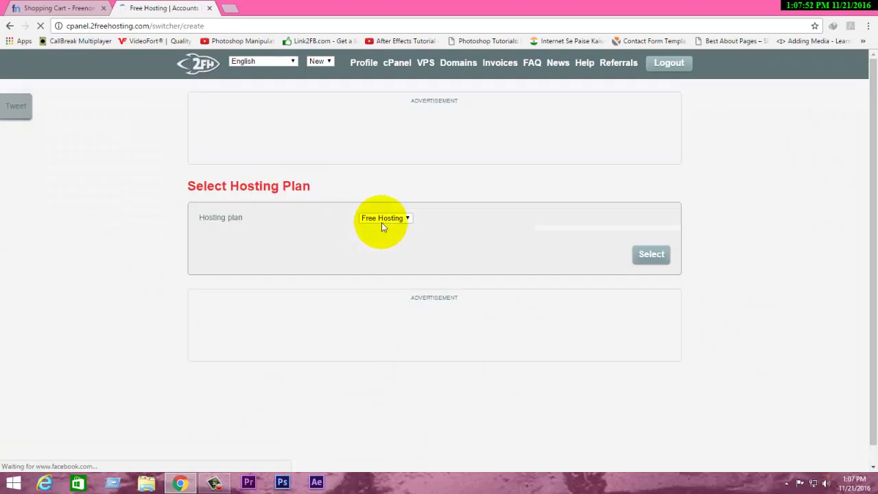
{"action": "left_click", "coordinate": [381, 221]}
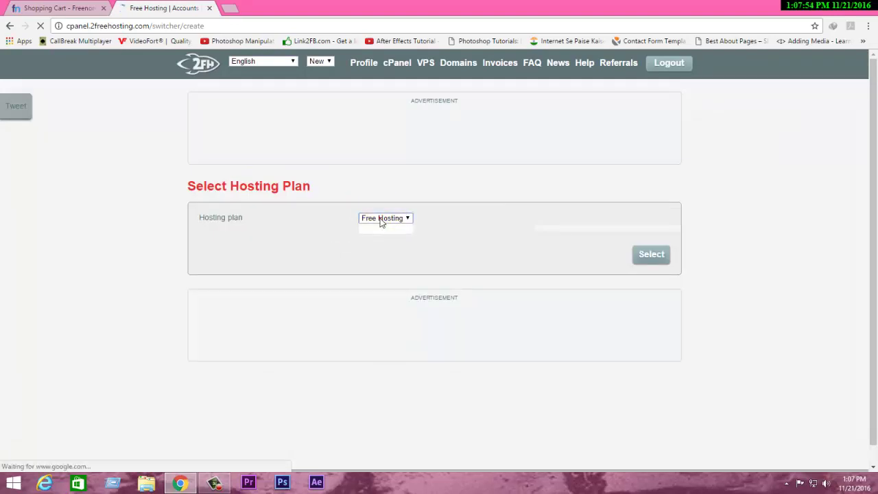
{"action": "left_click", "coordinate": [381, 220]}
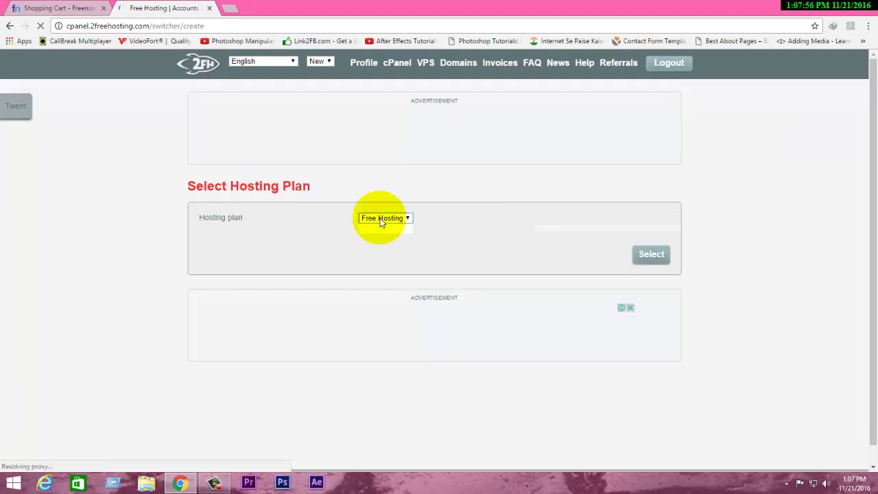
{"action": "left_click", "coordinate": [612, 249]}
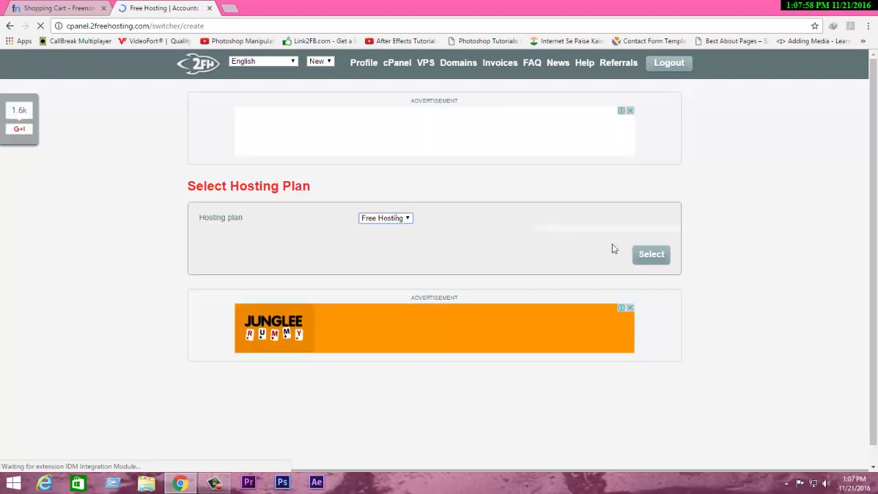
{"action": "left_click", "coordinate": [650, 255]}
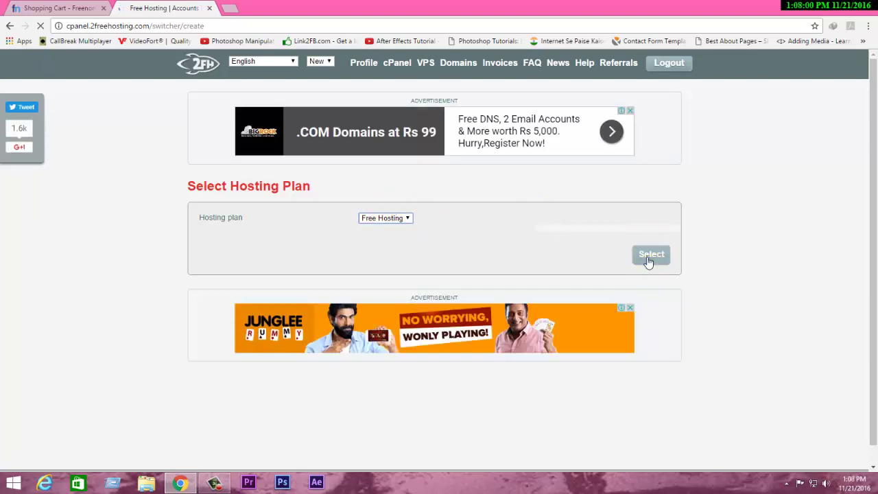
{"action": "left_click", "coordinate": [648, 259]}
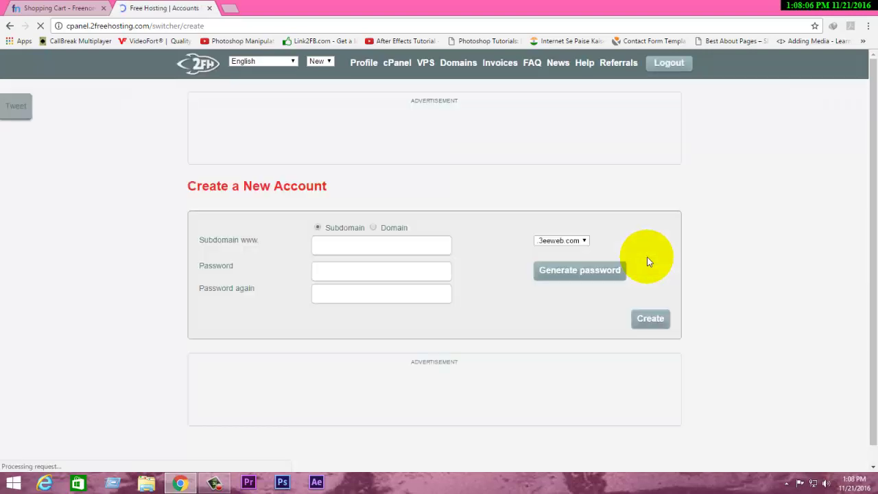
Step: Choose Domain and paste the .tk domain copied from the Freenom cart
{"action": "left_click", "coordinate": [375, 229]}
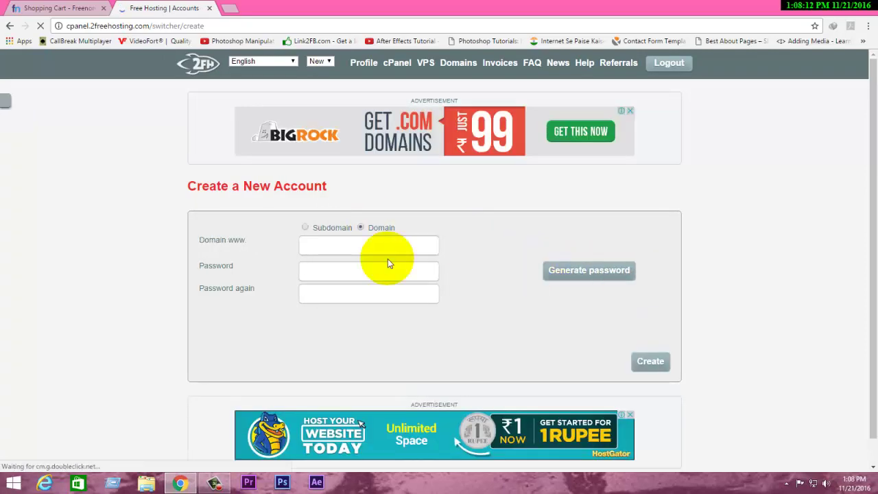
{"action": "left_click", "coordinate": [355, 244]}
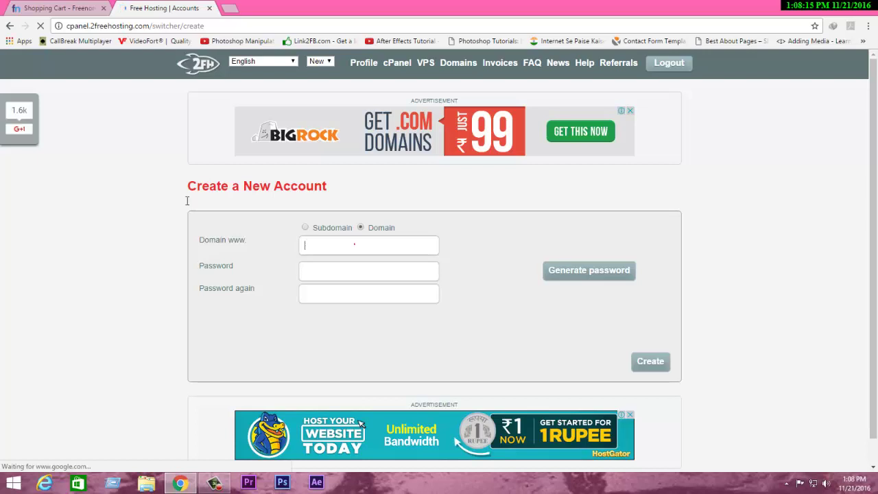
{"action": "key", "text": "ctrl+shift+Tab"}
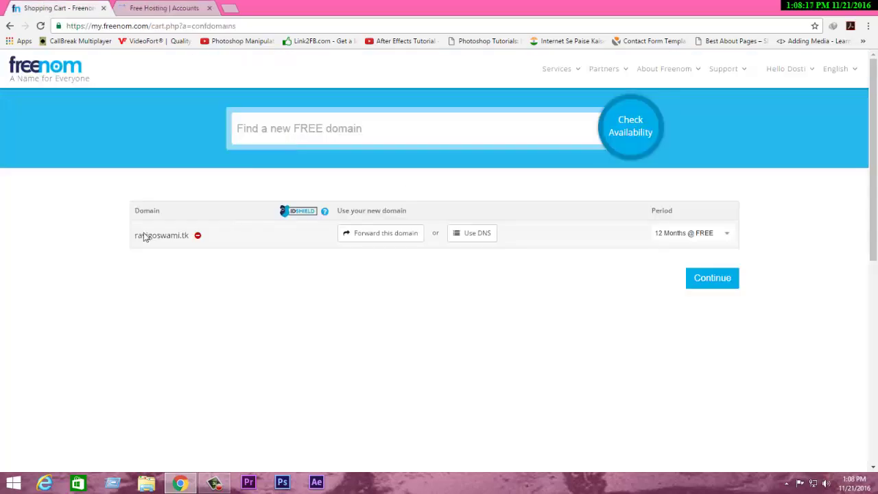
{"action": "left_click_drag", "start_coordinate": [184, 236], "coordinate": [134, 233]}
{"action": "key", "text": "ctrl+c"}
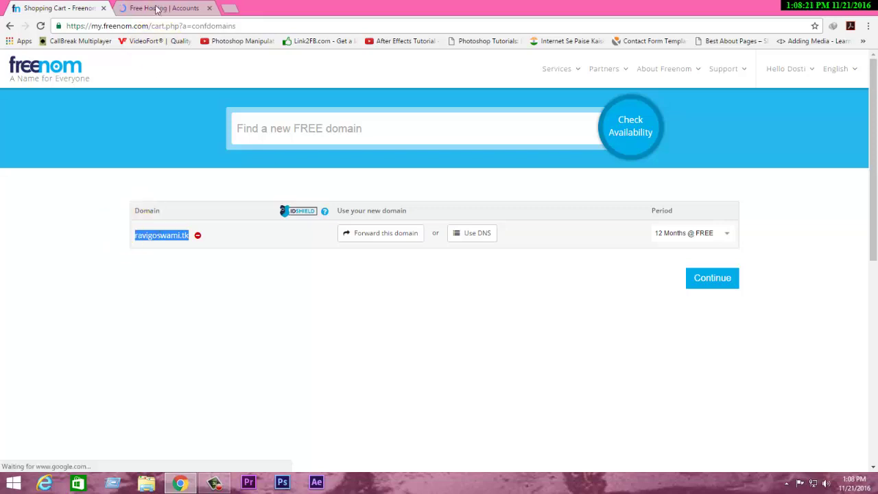
{"action": "key", "text": "ctrl+Tab"}
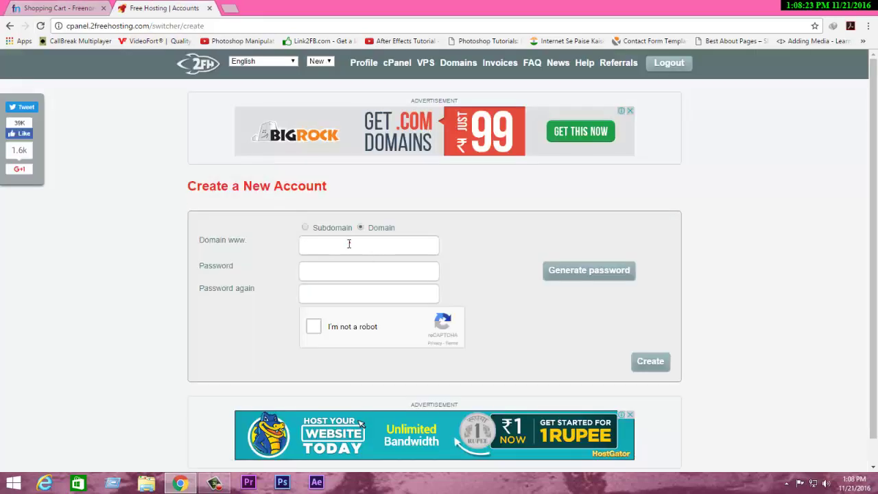
{"action": "left_click", "coordinate": [350, 245]}
{"action": "key", "text": "ctrl+v"}
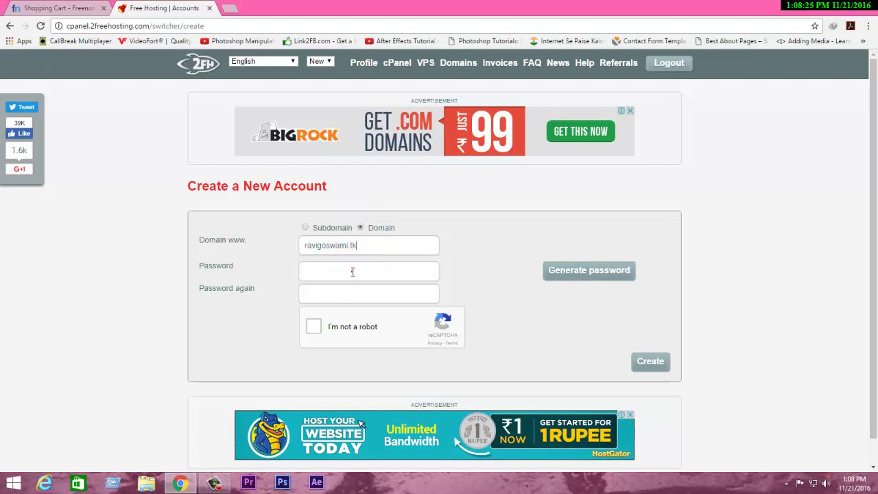
{"action": "left_click", "coordinate": [68, 9]}
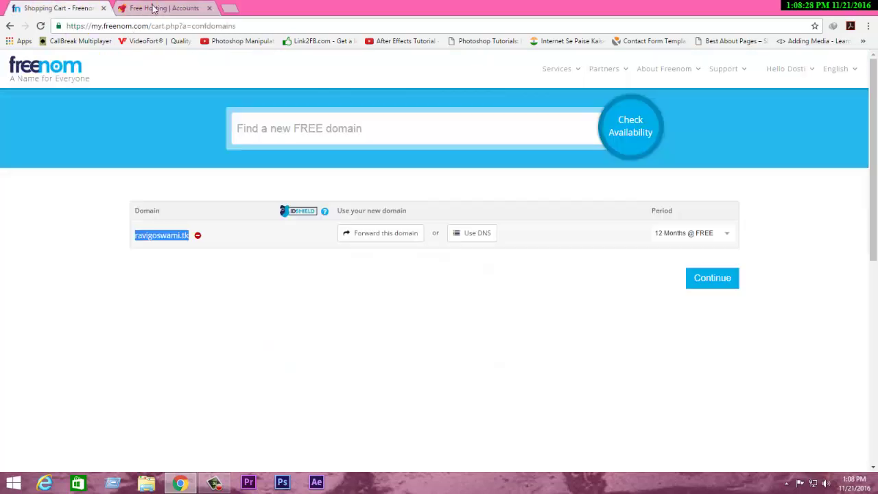
{"action": "left_click", "coordinate": [153, 8]}
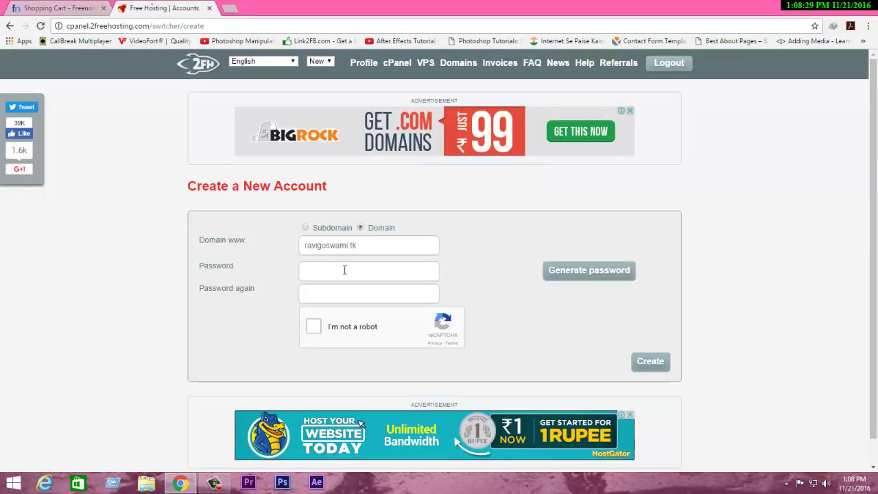
Step: Generate a password, pass the not-a-robot check, and submit the account request
{"action": "left_click", "coordinate": [588, 276]}
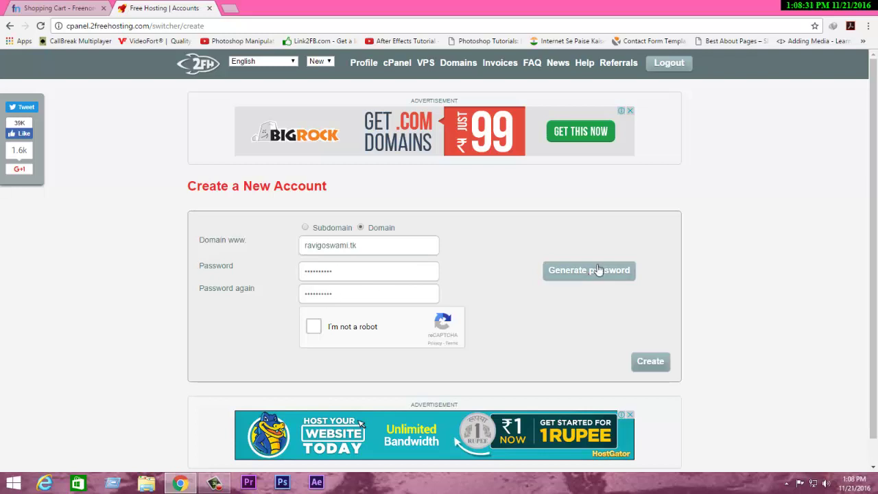
{"action": "left_click", "coordinate": [605, 106]}
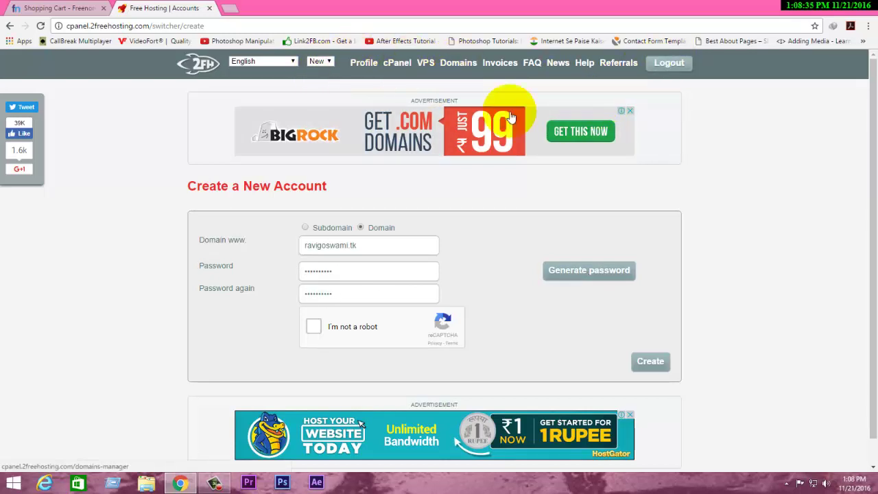
{"action": "left_click", "coordinate": [313, 327]}
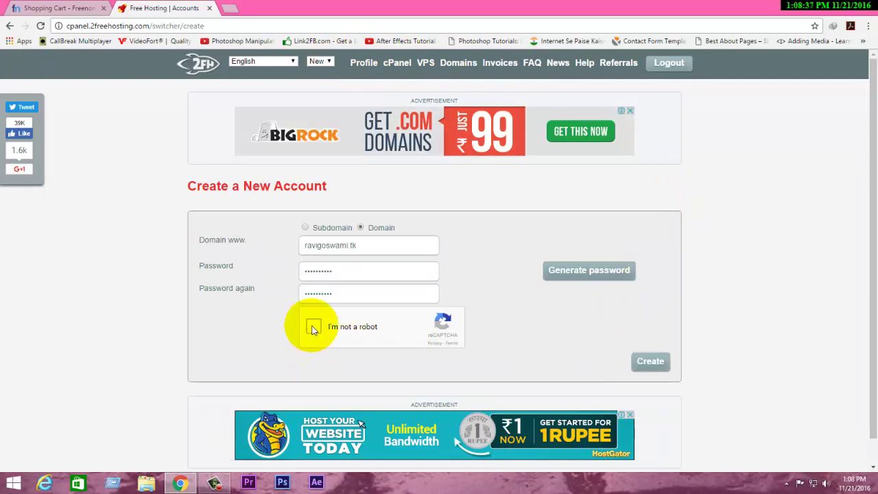
{"action": "left_click", "coordinate": [653, 363]}
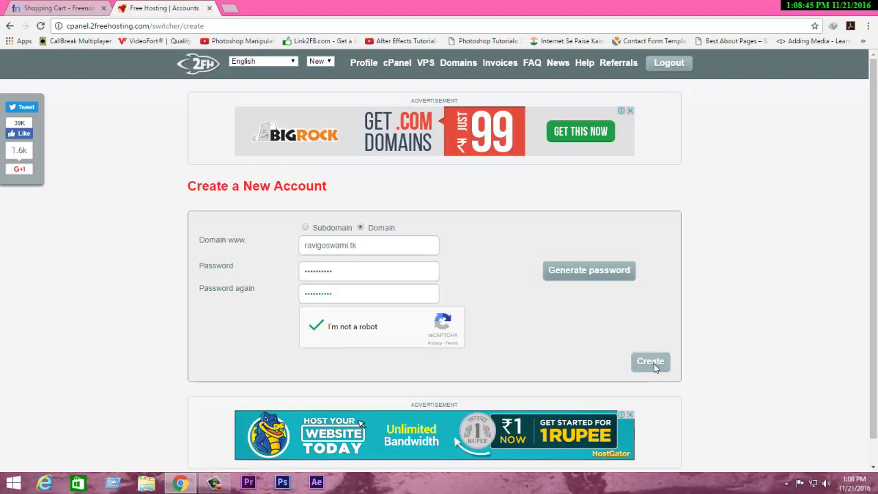
{"action": "left_click", "coordinate": [575, 283]}
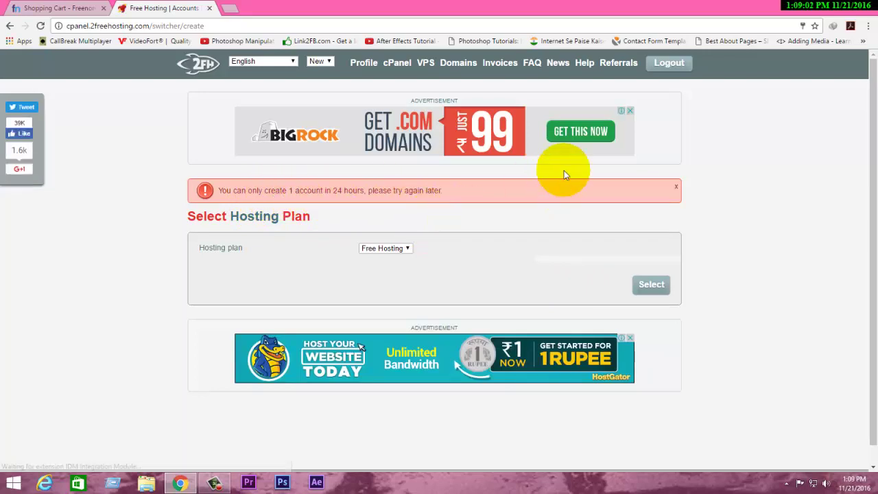
Step: Dismiss the one-account limit warning and switch into the existing allshayaris.tk hosting account
{"action": "left_click", "coordinate": [675, 188]}
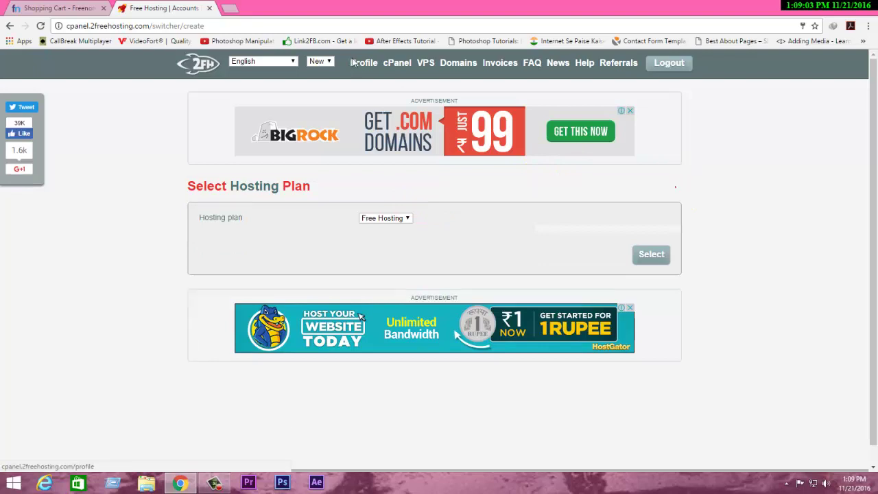
{"action": "left_click", "coordinate": [397, 64]}
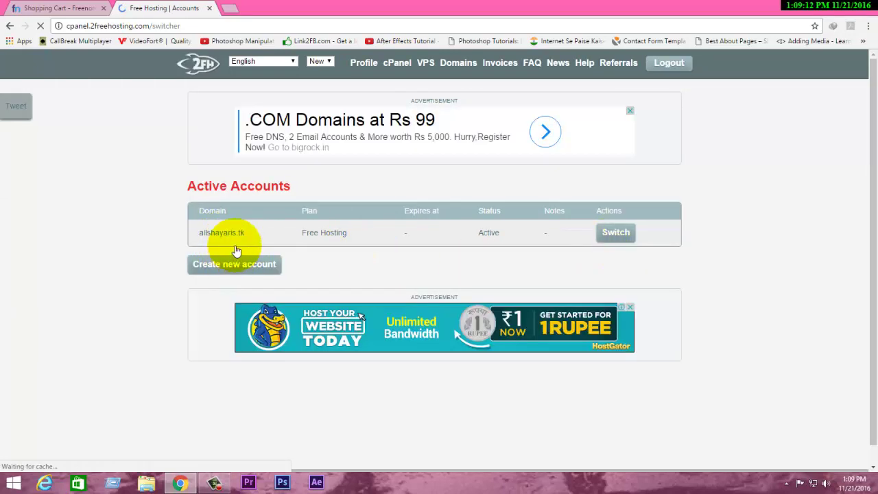
{"action": "left_click", "coordinate": [616, 233]}
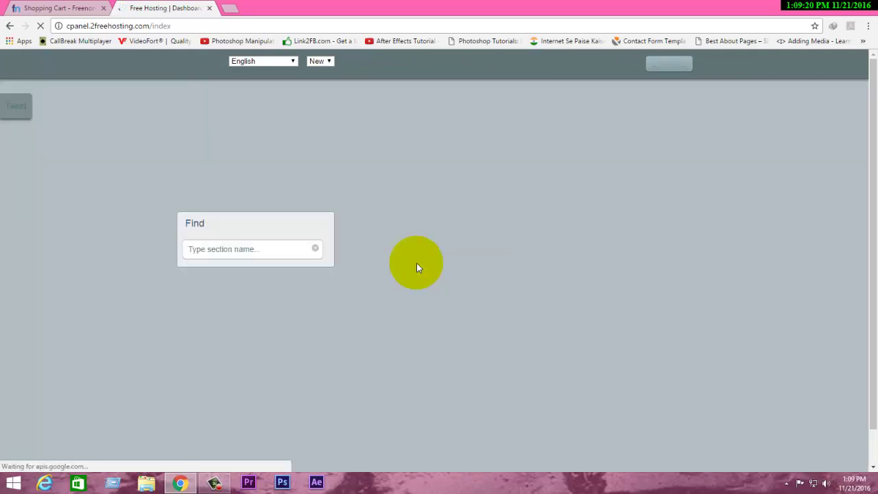
{"action": "left_click", "coordinate": [58, 7]}
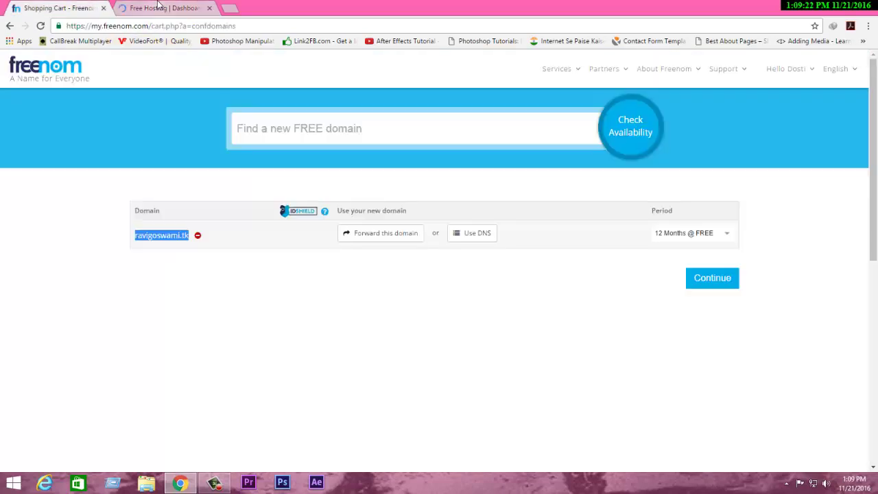
{"action": "left_click", "coordinate": [157, 8]}
{"action": "left_click", "coordinate": [411, 272]}
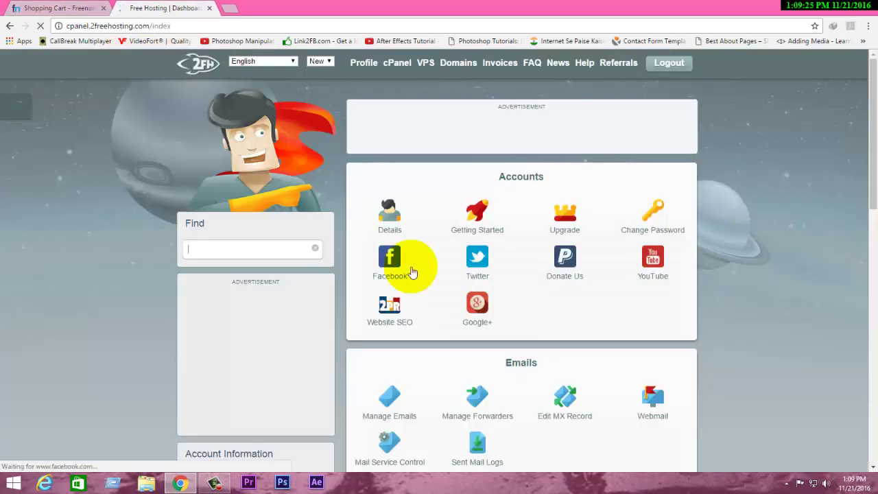
Step: Scroll to the Advanced section and open the DNS Zone Editor for allshayaris.tk
{"action": "scroll", "coordinate": [862, 245], "scroll_direction": "down", "scroll_amount": 5}
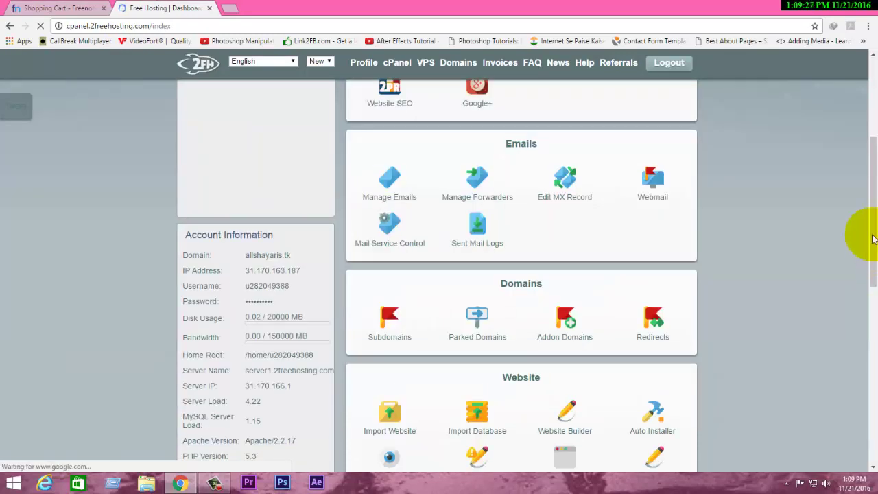
{"action": "scroll", "coordinate": [873, 252], "scroll_direction": "down", "scroll_amount": 2}
{"action": "scroll", "coordinate": [873, 252], "scroll_direction": "down", "scroll_amount": 5}
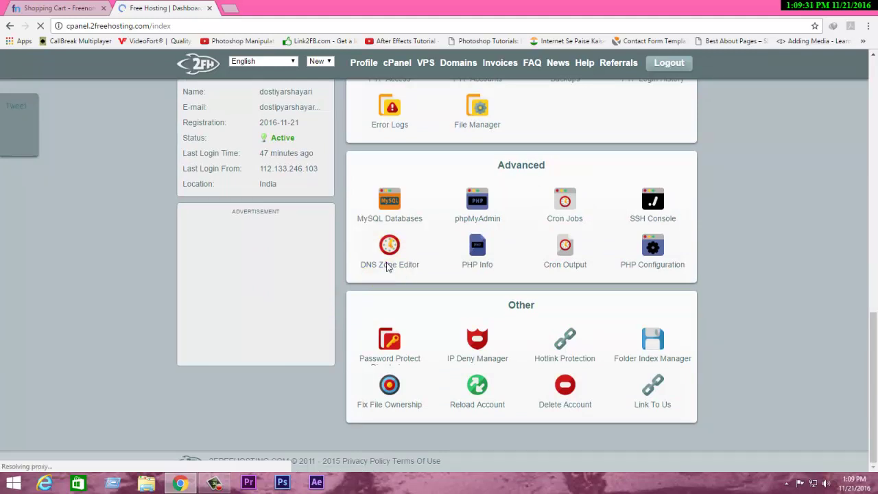
{"action": "scroll", "coordinate": [387, 267], "scroll_direction": "up", "scroll_amount": 5}
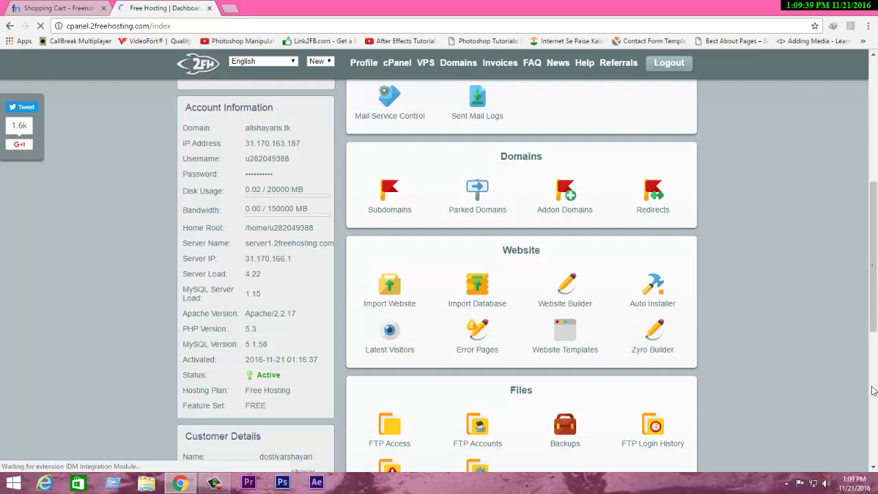
{"action": "left_click", "coordinate": [869, 315]}
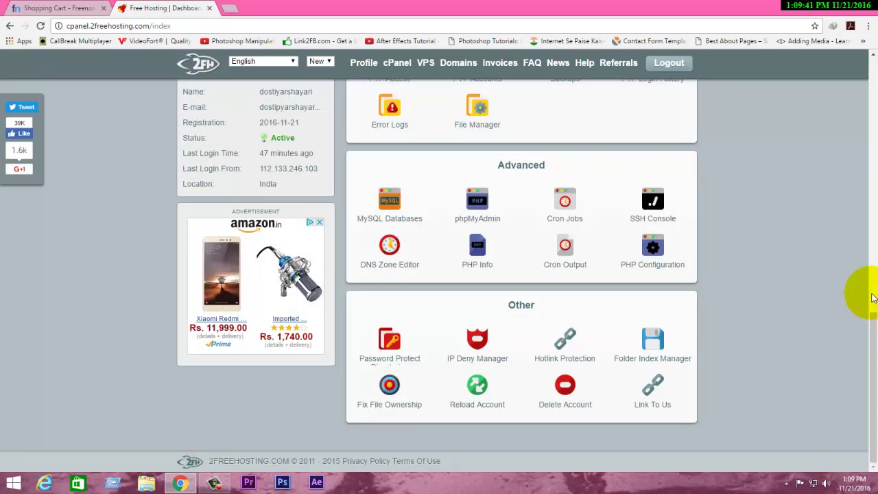
{"action": "left_click", "coordinate": [390, 264]}
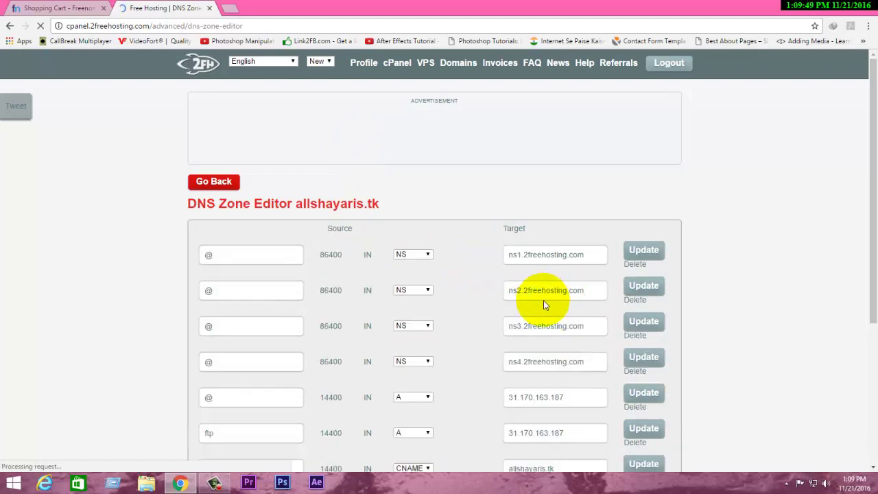
Step: Copy the ns3.2freehosting.com nameserver value and return to the Freenom cart
{"action": "scroll", "coordinate": [582, 316], "scroll_direction": "down", "scroll_amount": 3}
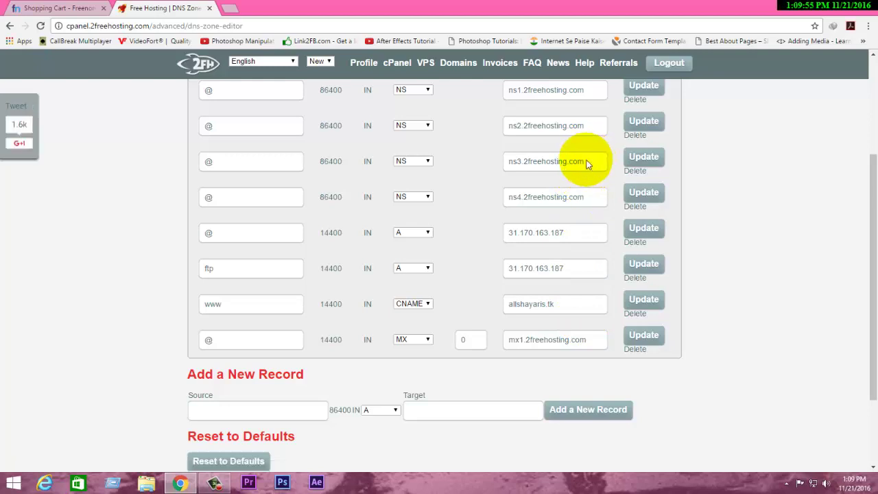
{"action": "left_click_drag", "start_coordinate": [584, 161], "coordinate": [505, 165]}
{"action": "key", "text": "ctrl+c"}
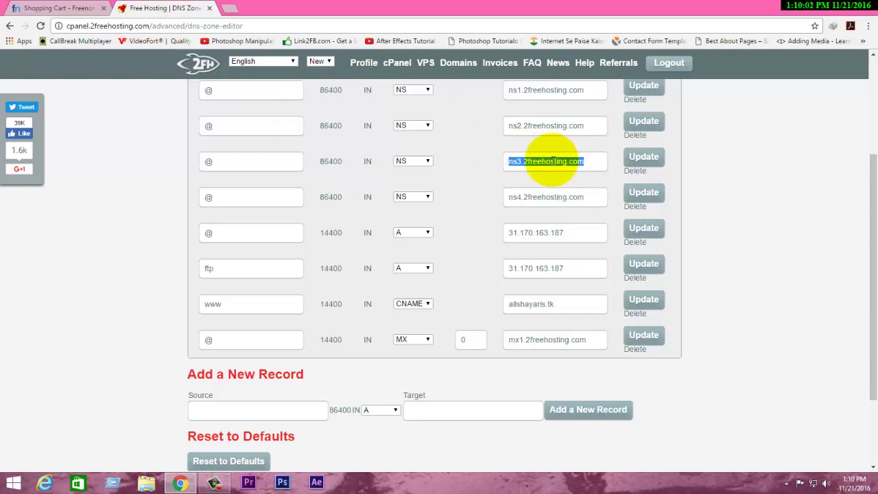
{"action": "left_click", "coordinate": [58, 8]}
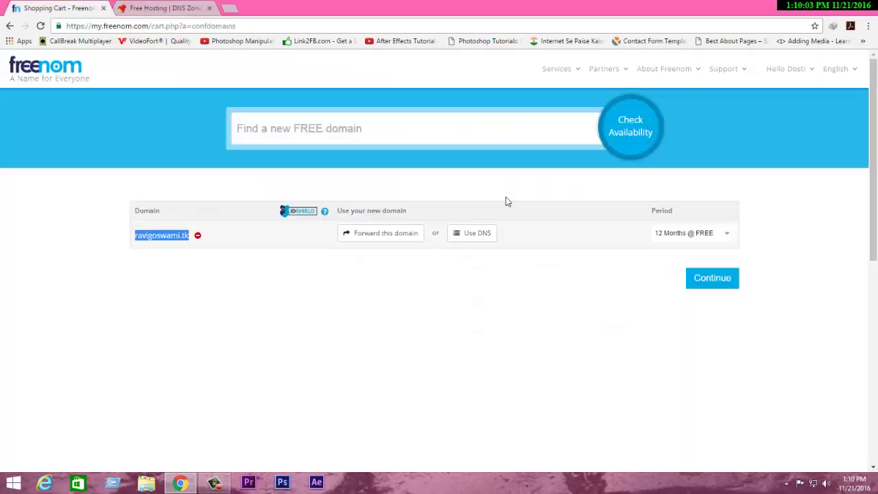
Step: Paste ns3.2freehosting.com into the first hostname field, copy ns4, and attempt to continue
{"action": "left_click", "coordinate": [465, 240]}
{"action": "left_click_drag", "start_coordinate": [466, 314], "coordinate": [427, 321]}
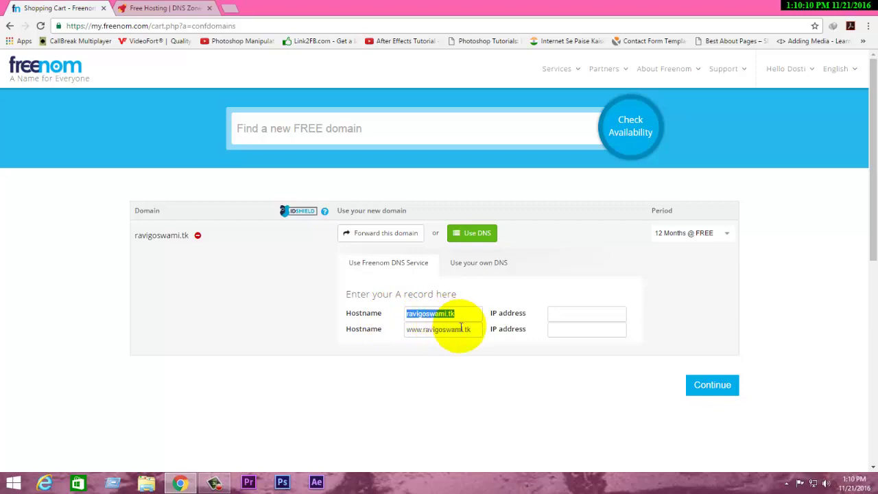
{"action": "key", "text": "ctrl+v"}
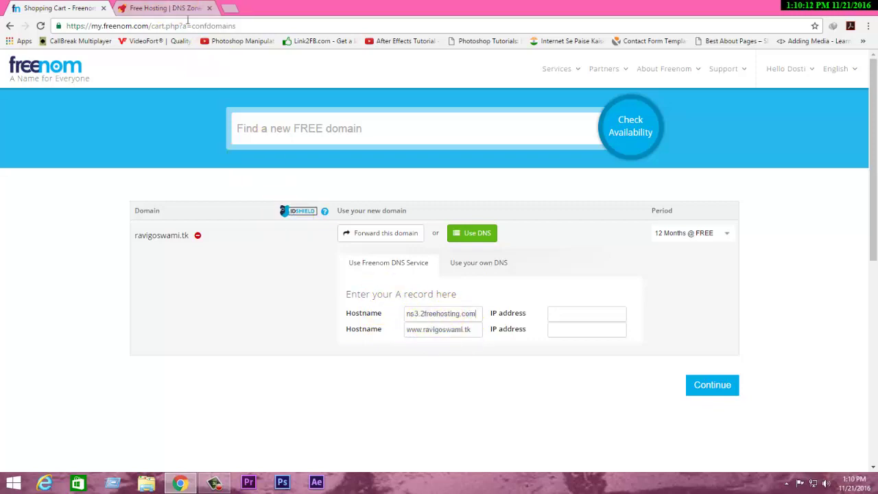
{"action": "left_click", "coordinate": [172, 7]}
{"action": "left_click_drag", "start_coordinate": [588, 195], "coordinate": [489, 203]}
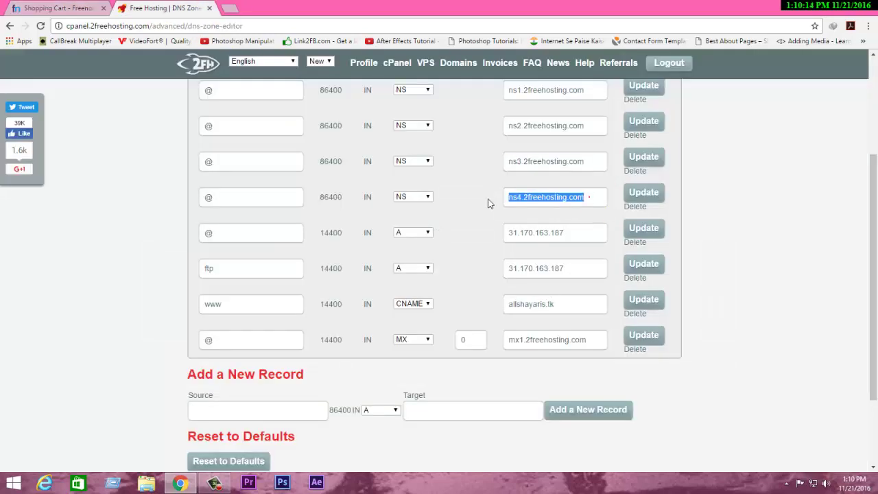
{"action": "left_click", "coordinate": [92, 7]}
{"action": "left_click_drag", "start_coordinate": [475, 328], "coordinate": [369, 340]}
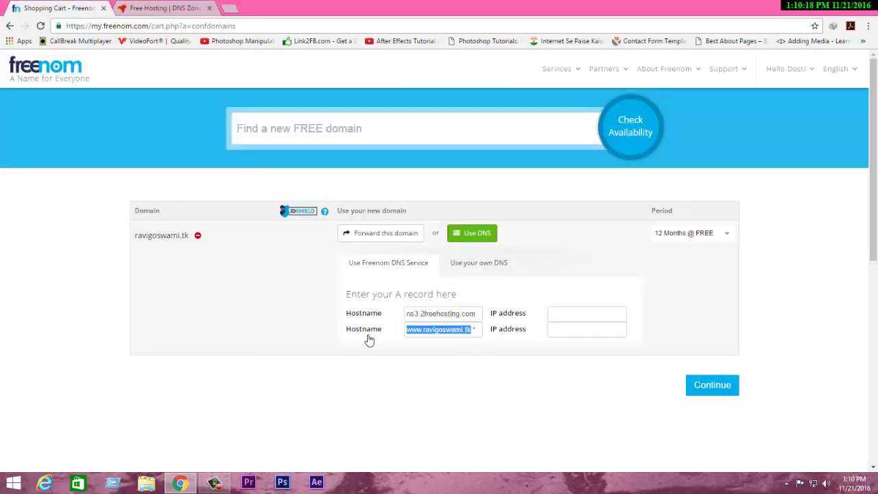
{"action": "left_click", "coordinate": [698, 388]}
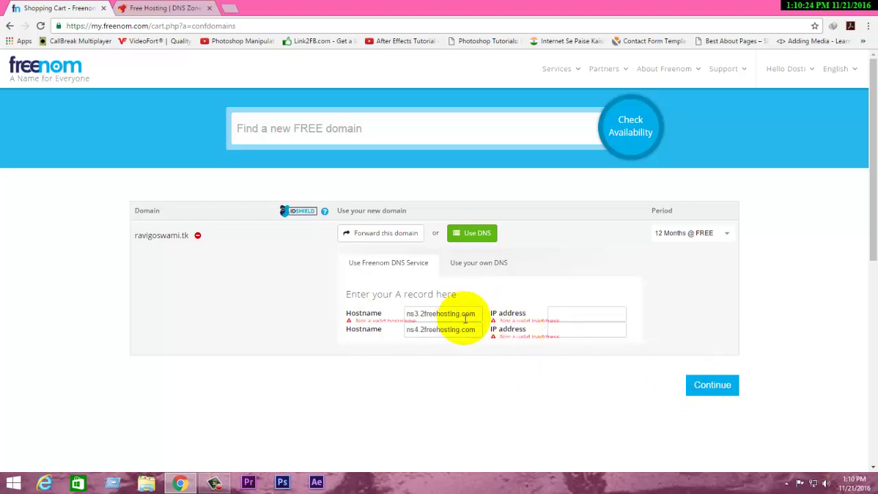
Step: Clear both Hostname fields in the domain's DNS setup
{"action": "left_click_drag", "start_coordinate": [480, 315], "coordinate": [390, 320]}
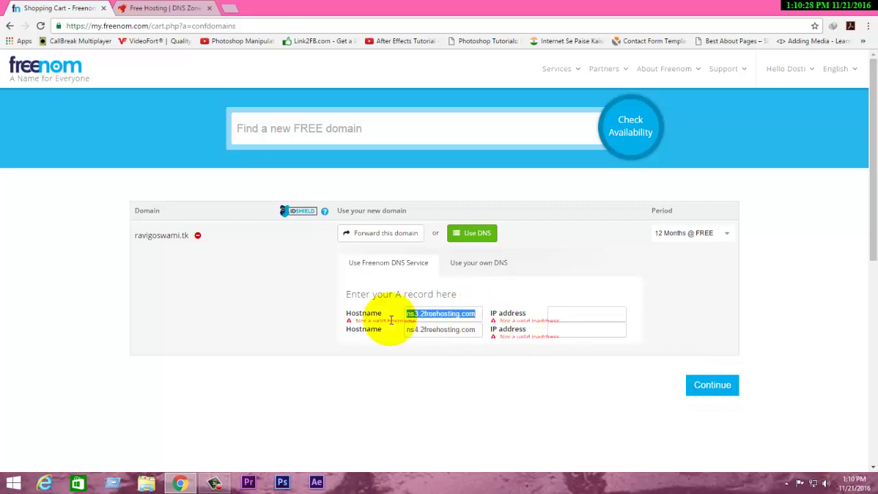
{"action": "key", "text": "BackSpace"}
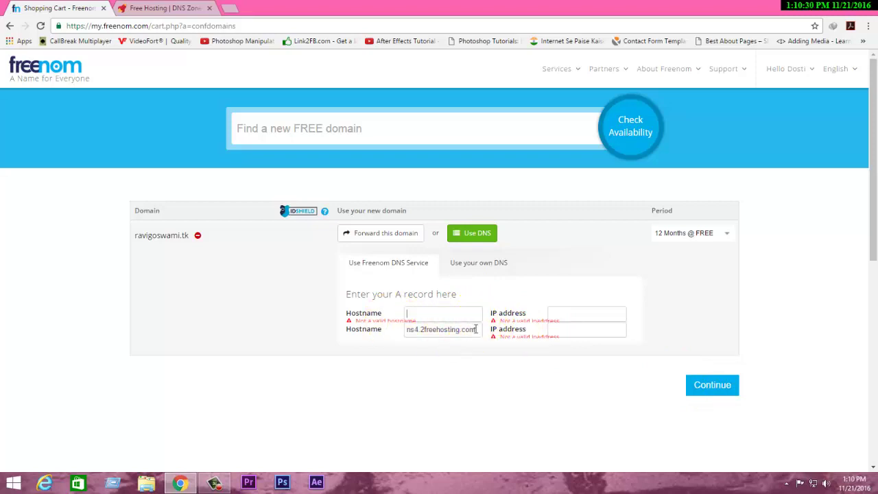
{"action": "left_click_drag", "start_coordinate": [475, 329], "coordinate": [397, 333]}
{"action": "key", "text": "ctrl+c"}
{"action": "key", "text": "BackSpace"}
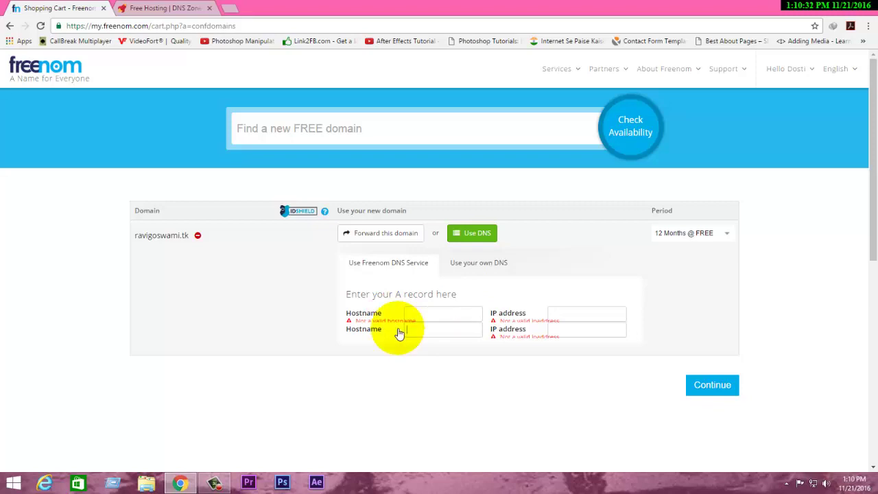
{"action": "left_click", "coordinate": [613, 391]}
{"action": "left_click", "coordinate": [571, 237]}
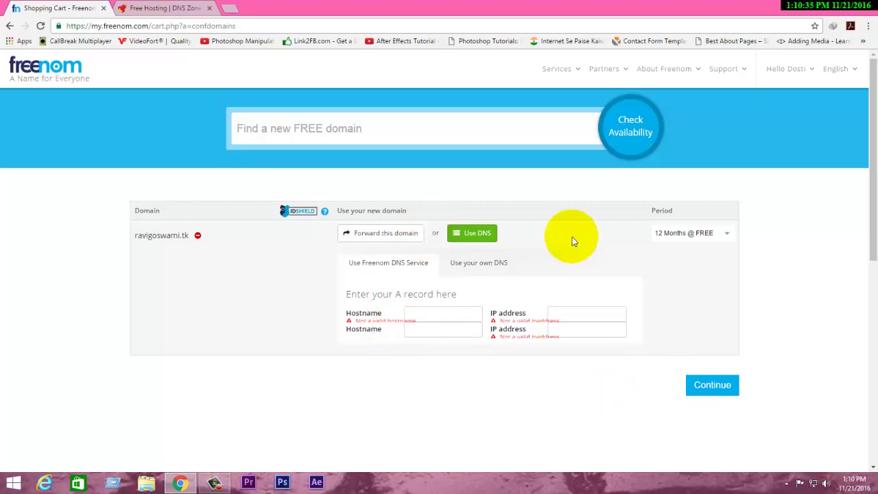
Step: Under 'Use your own DNS', set nameservers ns3.2freehosting.com and ns4.2freehosting.com, then continue
{"action": "left_click", "coordinate": [478, 264]}
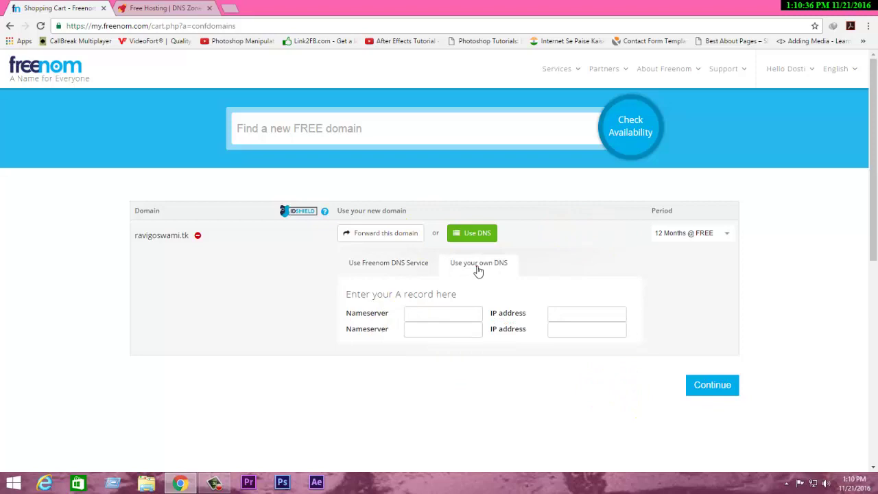
{"action": "left_click", "coordinate": [452, 310]}
{"action": "key", "text": "ctrl+v"}
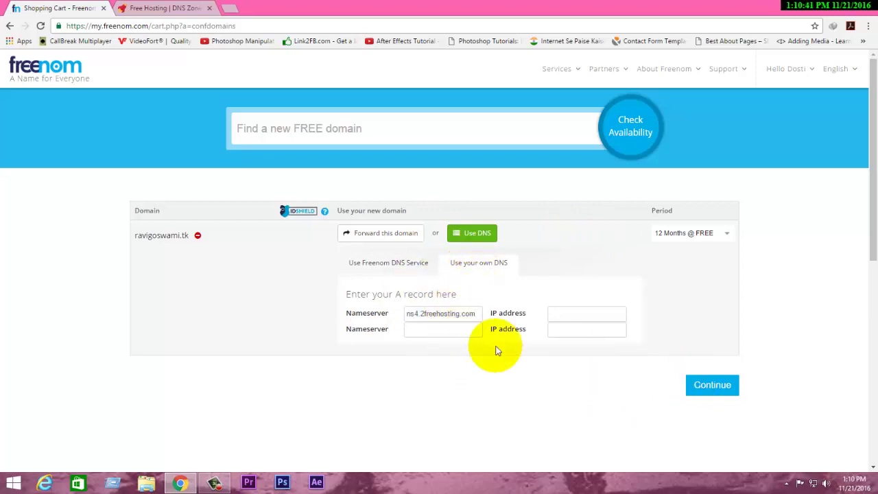
{"action": "left_click", "coordinate": [454, 329]}
{"action": "key", "text": "ctrl+v"}
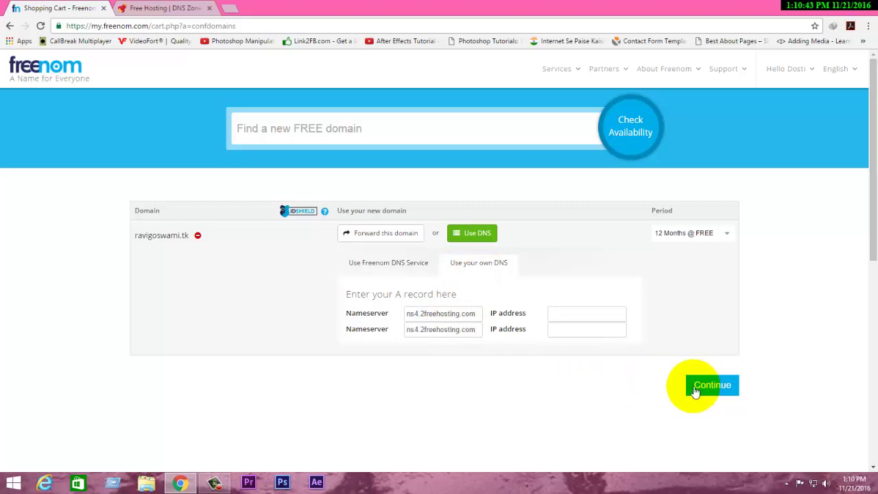
{"action": "left_click", "coordinate": [419, 313]}
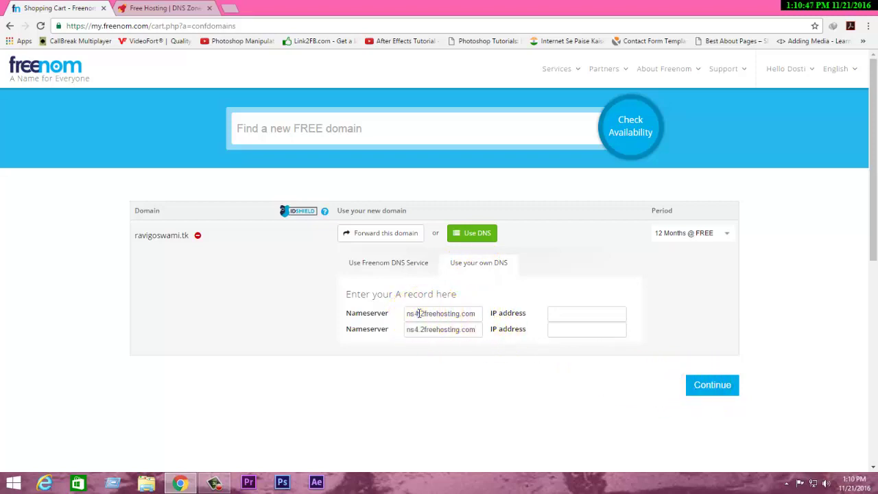
{"action": "left_click", "coordinate": [418, 313]}
{"action": "key", "text": "BackSpace"}
{"action": "type", "text": "3"}
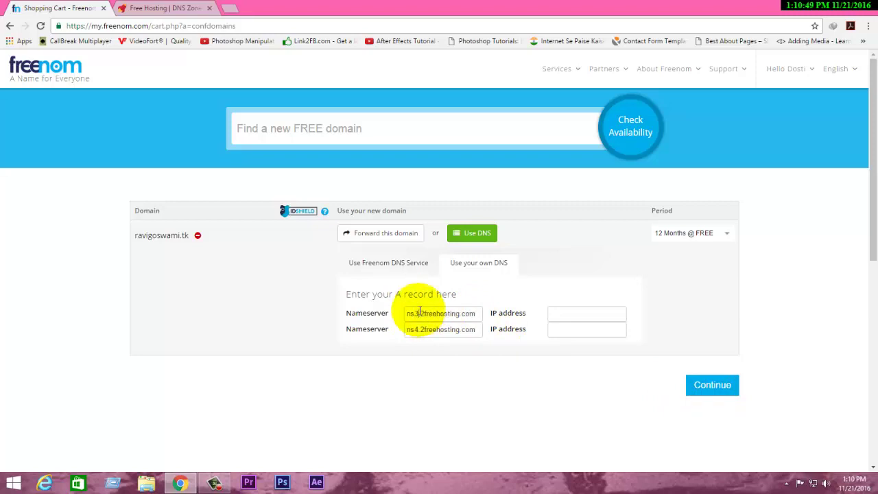
{"action": "left_click", "coordinate": [151, 6]}
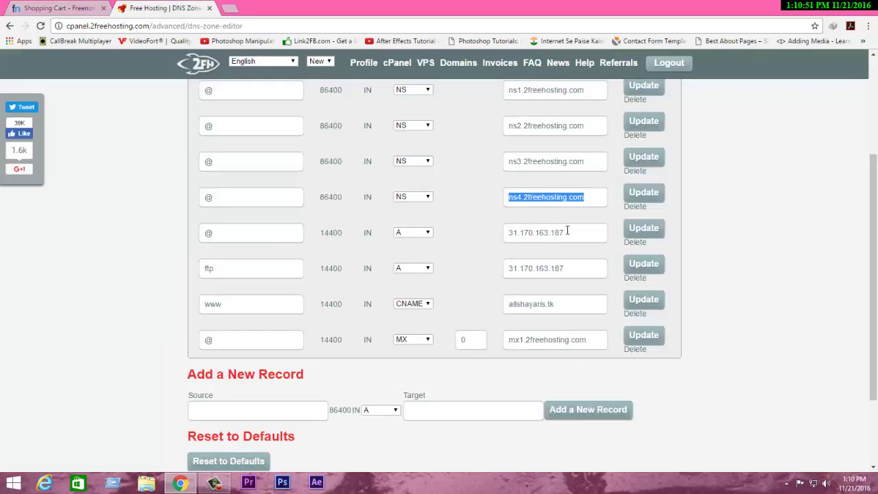
{"action": "left_click", "coordinate": [54, 7]}
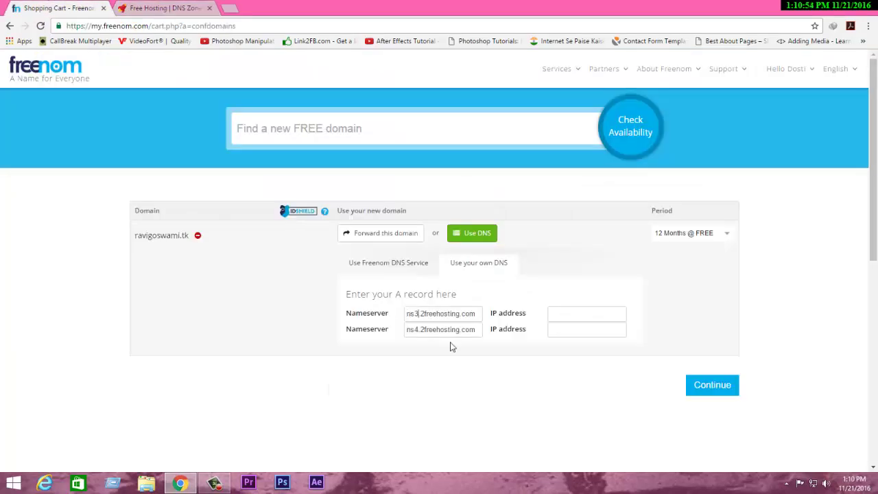
{"action": "left_click", "coordinate": [713, 386]}
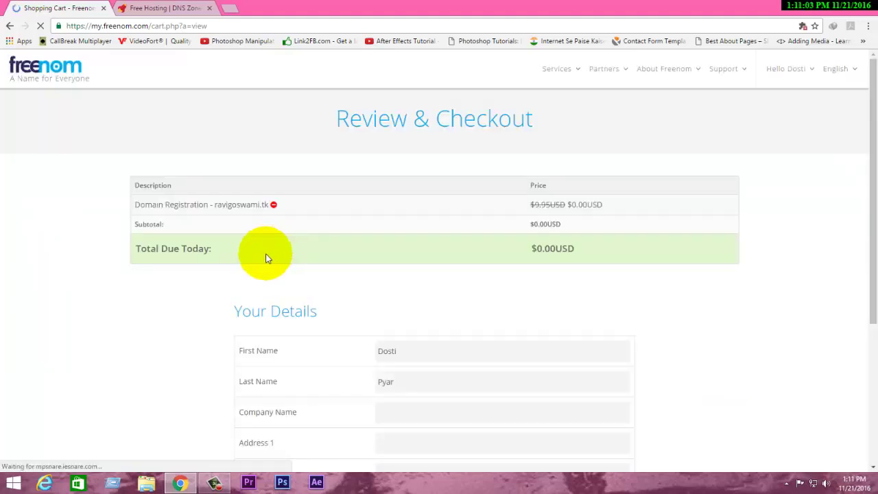
Step: Replace the prefilled first name and enter the last name and company name
{"action": "scroll", "coordinate": [444, 211], "scroll_direction": "down", "scroll_amount": 3}
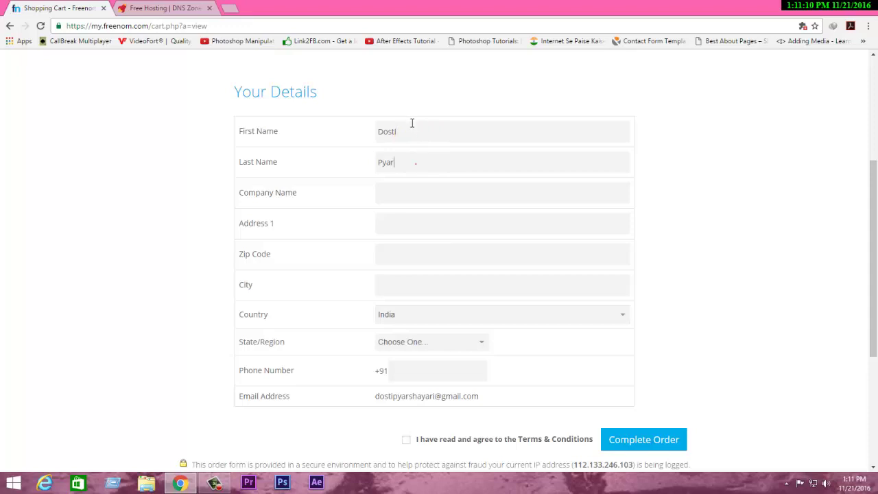
{"action": "left_click_drag", "start_coordinate": [399, 135], "coordinate": [349, 135]}
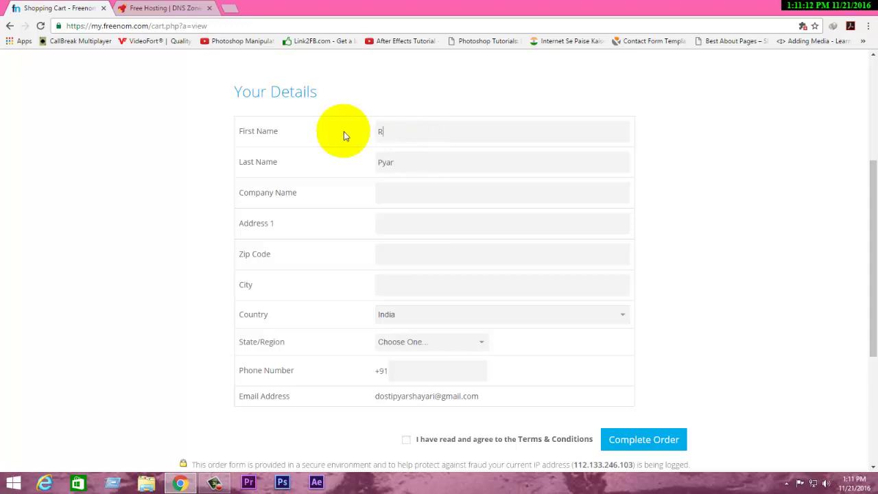
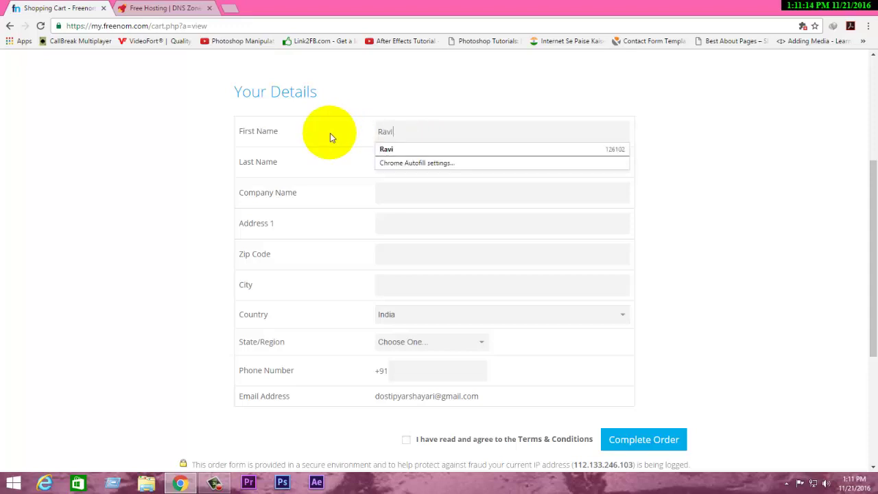
{"action": "key", "text": "Tab"}
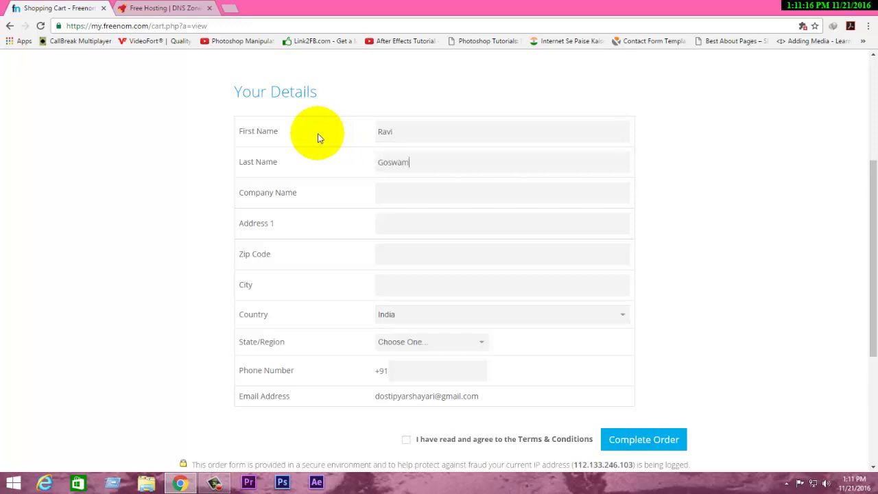
{"action": "key", "text": "Tab"}
{"action": "type", "text": "Go"}
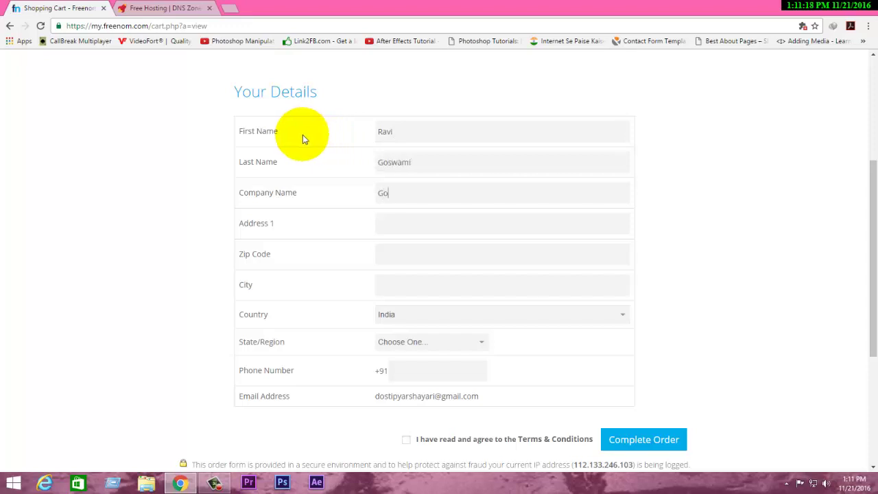
{"action": "type", "text": "swami Computers"}
Step: Fill in the street address, zip code and city fields
{"action": "key", "text": "Tab"}
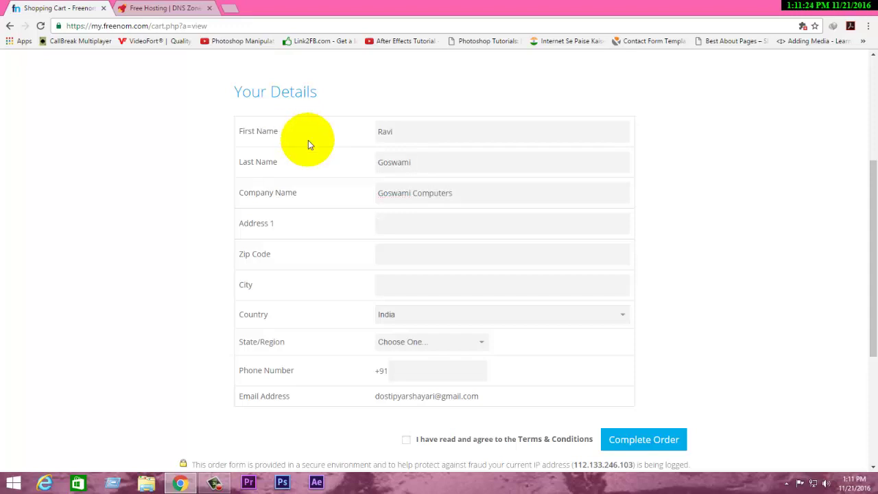
{"action": "type", "text": "Haryan"}
{"action": "key", "text": "BackSpace"}
{"action": "key", "text": "BackSpace"}
{"action": "key", "text": "BackSpace"}
{"action": "key", "text": "BackSpace"}
{"action": "key", "text": "BackSpace"}
{"action": "key", "text": "BackSpace"}
{"action": "type", "text": "Jind"}
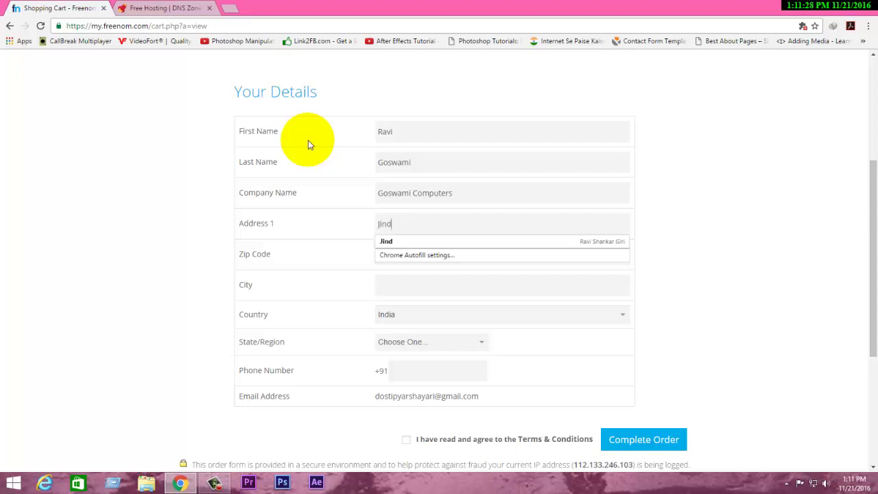
{"action": "key", "text": "Tab"}
{"action": "type", "text": "126102"}
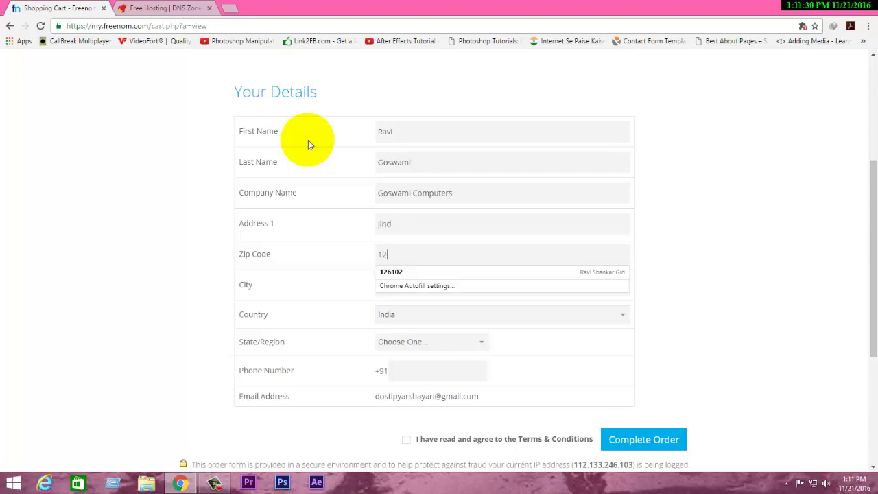
{"action": "key", "text": "Tab"}
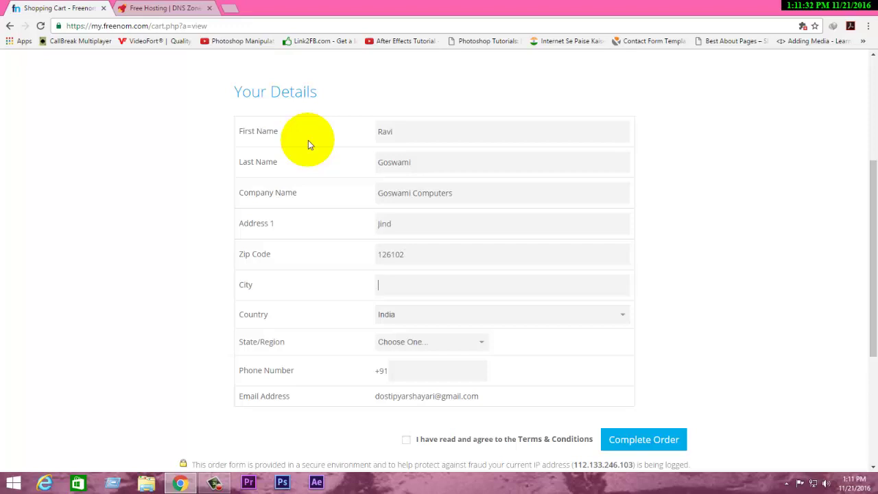
{"action": "type", "text": "Jind"}
Step: Set the country to India and the state/region to Haryana
{"action": "key", "text": "Tab"}
{"action": "key", "text": "h"}
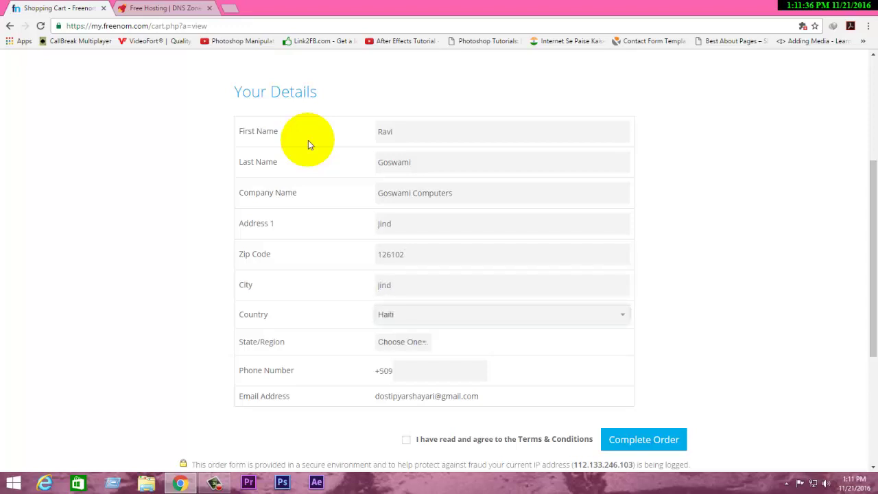
{"action": "left_click", "coordinate": [424, 313]}
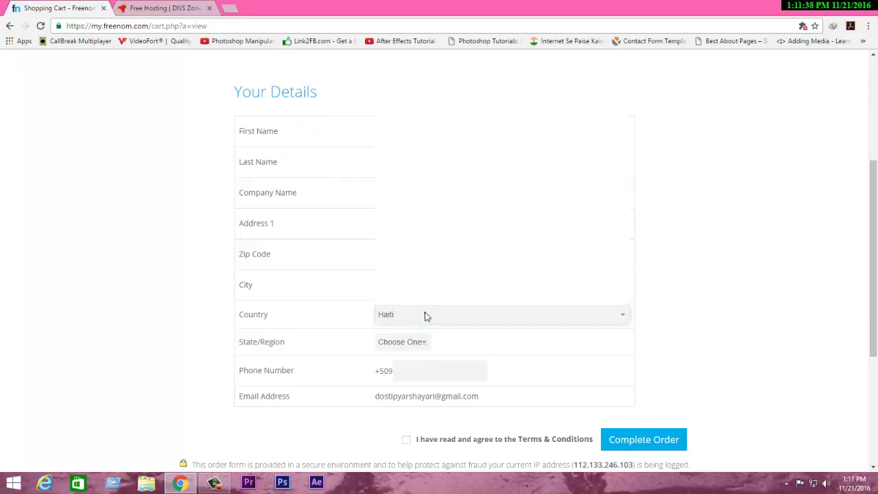
{"action": "key", "text": "j"}
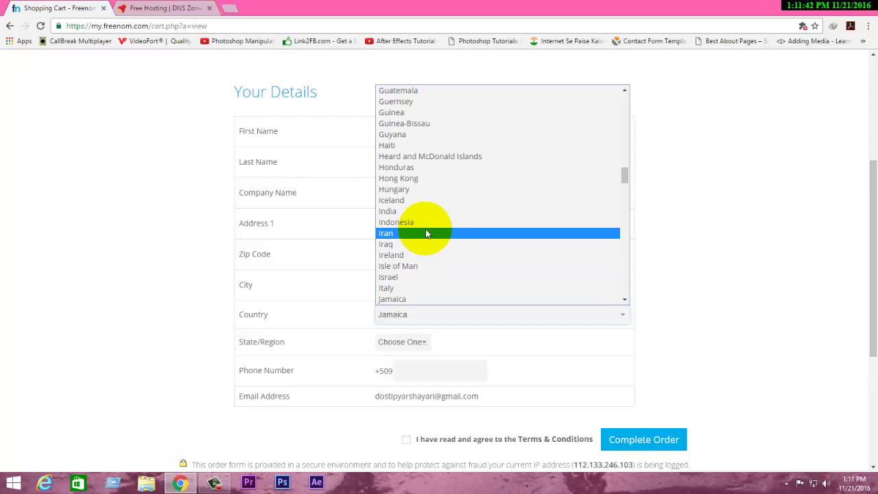
{"action": "key", "text": "Up"}
{"action": "key", "text": "Up"}
{"action": "key", "text": "Up"}
{"action": "key", "text": "Up"}
{"action": "key", "text": "Up"}
{"action": "key", "text": "Up"}
{"action": "key", "text": "Up"}
{"action": "key", "text": "Up"}
{"action": "key", "text": "Return"}
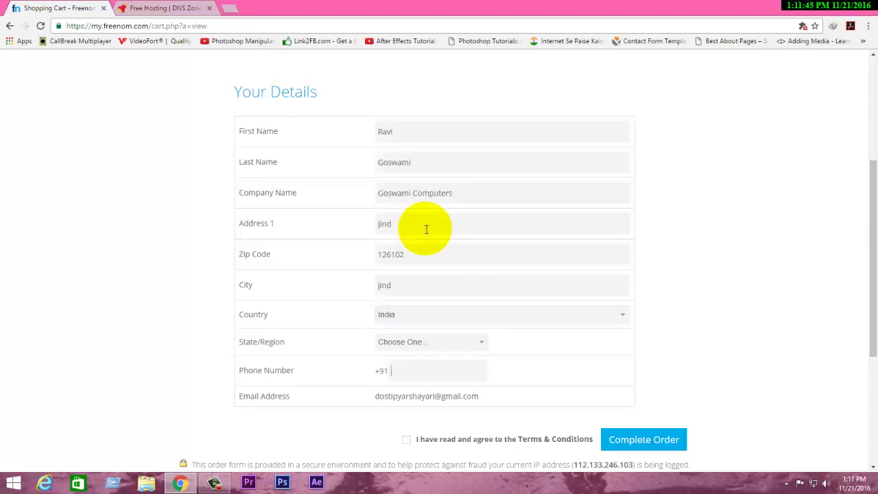
{"action": "left_click", "coordinate": [442, 341]}
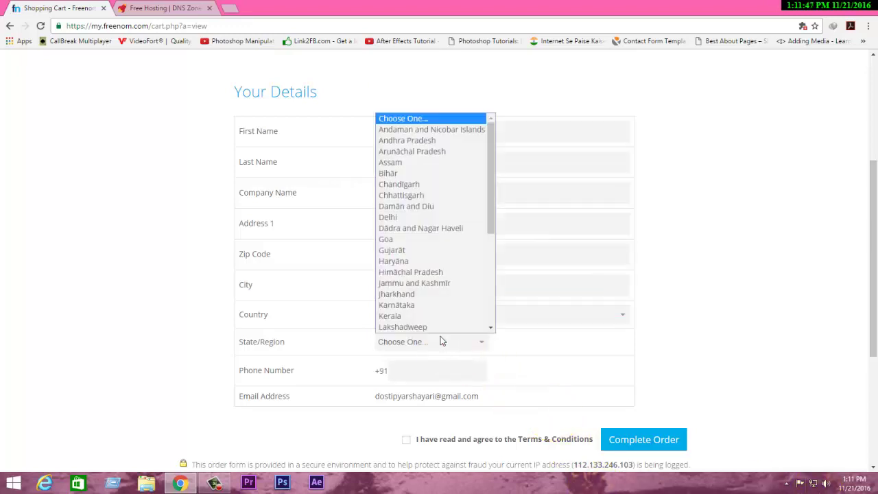
{"action": "left_click", "coordinate": [393, 261]}
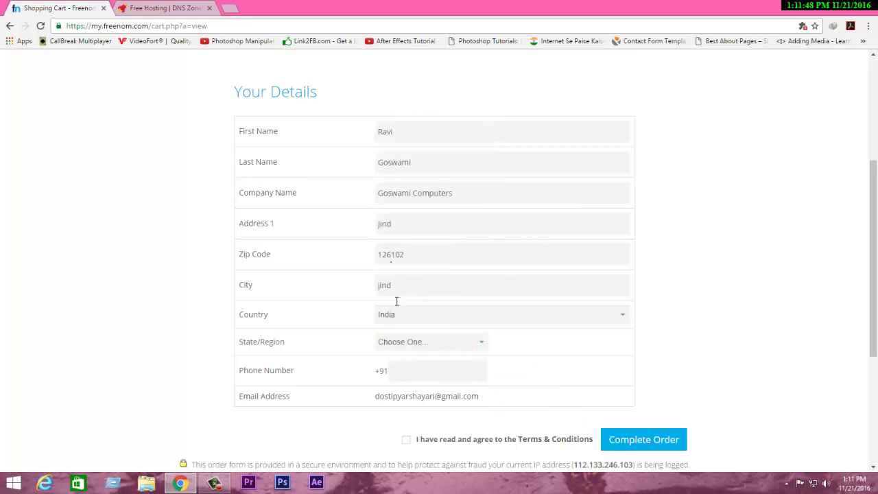
Step: Fill the phone number from the saved autofill entry and accept the Terms & Conditions
{"action": "type", "text": "9"}
{"action": "left_click", "coordinate": [408, 367]}
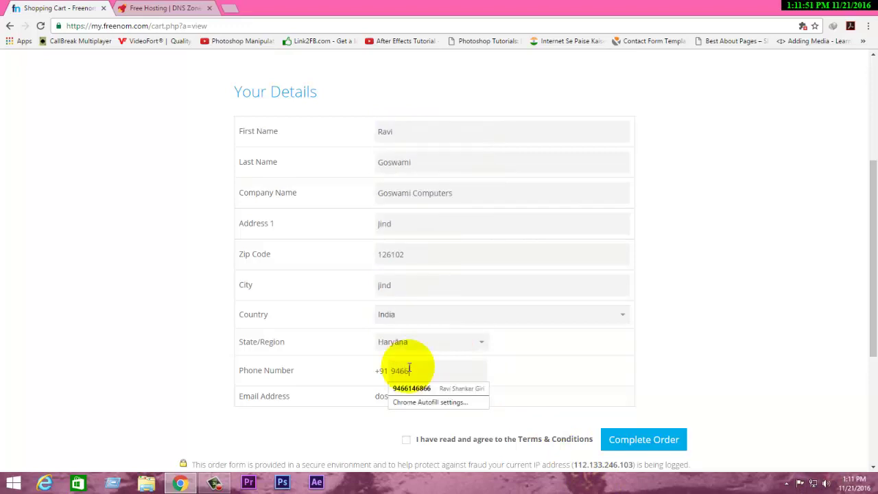
{"action": "type", "text": "466"}
{"action": "key", "text": "Down"}
{"action": "key", "text": "Return"}
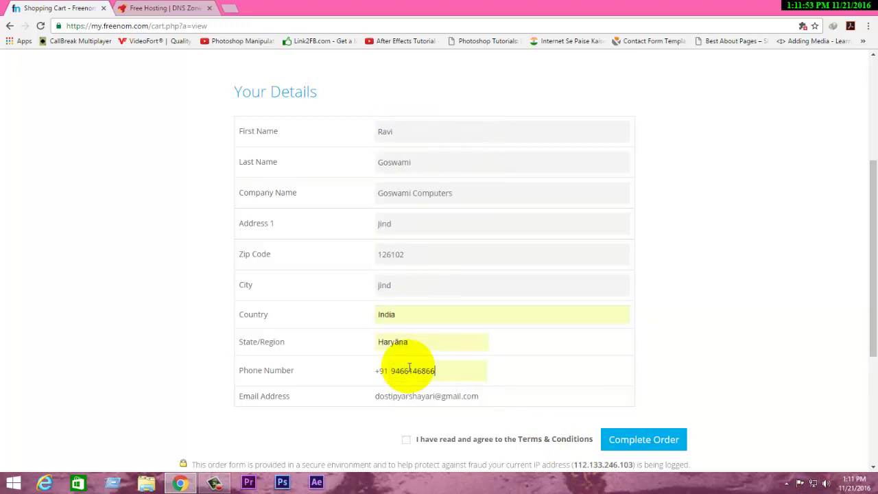
{"action": "left_click", "coordinate": [498, 442]}
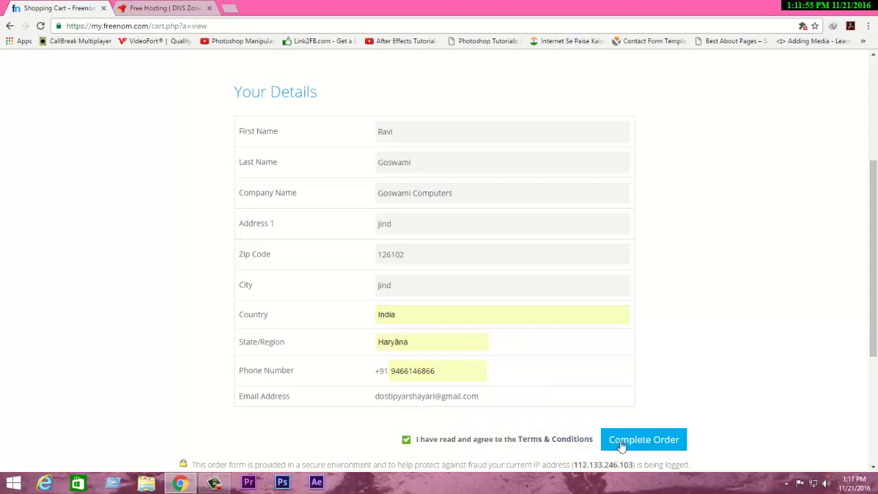
Step: Complete the free domain order, select its order number, and go to the Client Area
{"action": "left_click", "coordinate": [620, 443]}
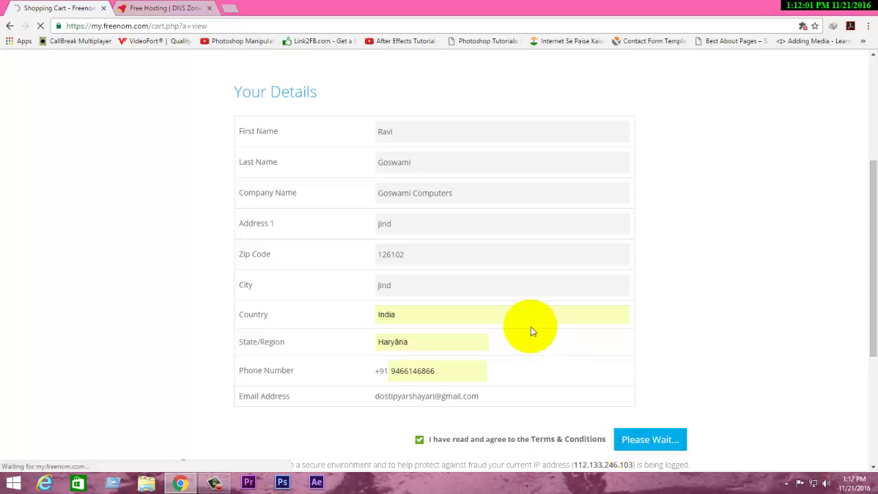
{"action": "scroll", "coordinate": [531, 326], "scroll_direction": "up", "scroll_amount": 3}
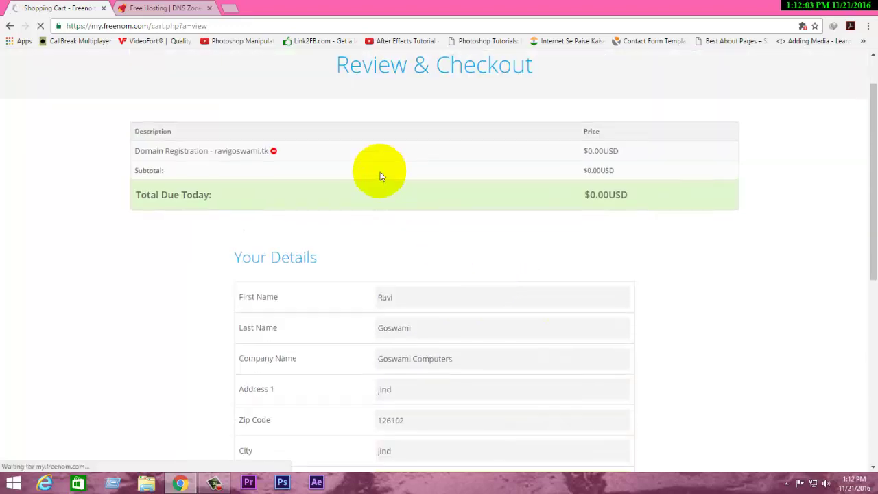
{"action": "scroll", "coordinate": [380, 171], "scroll_direction": "up", "scroll_amount": 1}
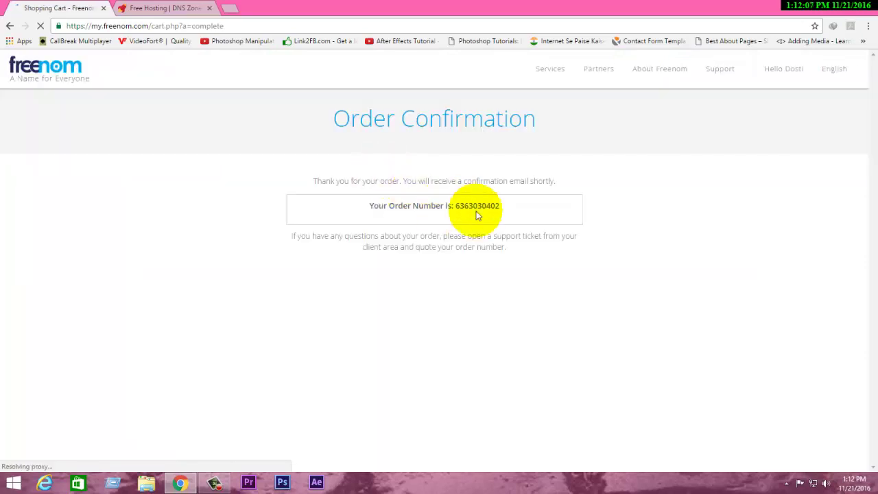
{"action": "left_click_drag", "start_coordinate": [506, 207], "coordinate": [454, 206]}
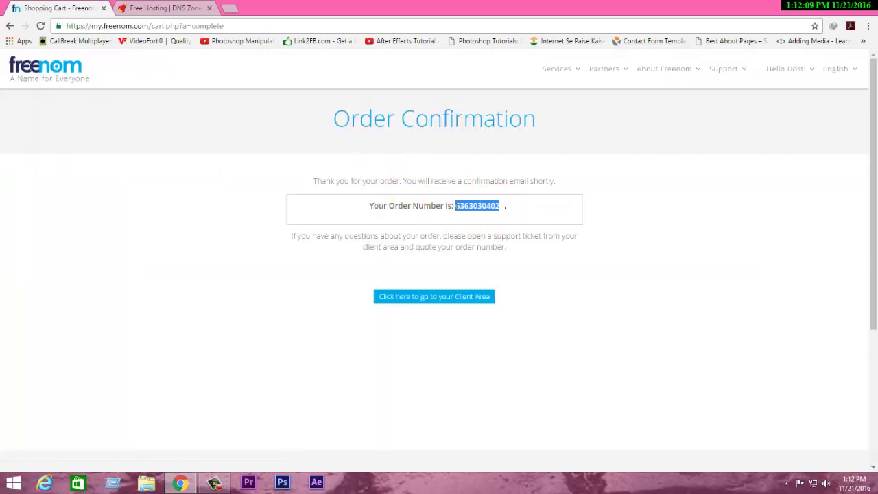
{"action": "left_click", "coordinate": [472, 300]}
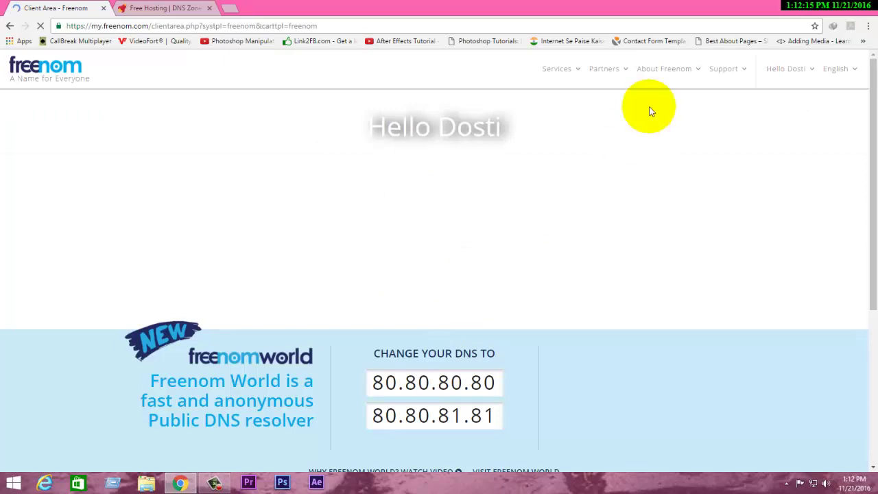
{"action": "left_click", "coordinate": [165, 8]}
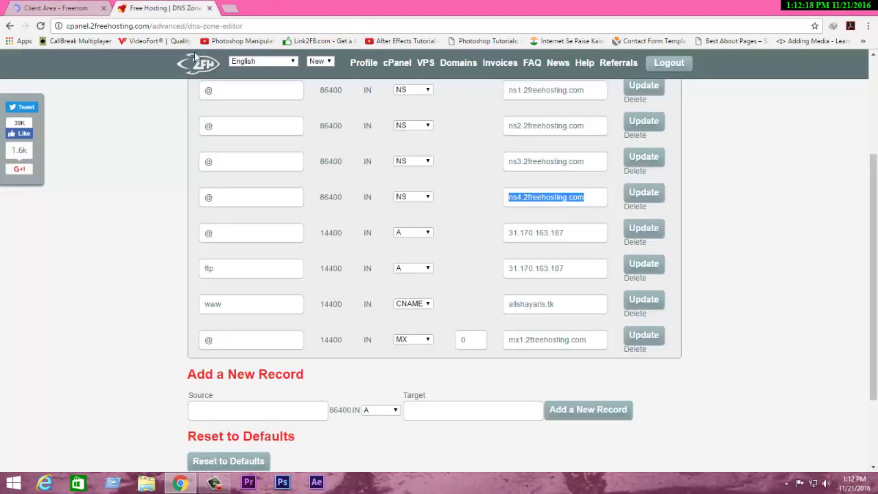
Step: Try loading the new .tk domain in a new tab, then reload the YouTube channel tab
{"action": "scroll", "coordinate": [313, 157], "scroll_direction": "up", "scroll_amount": 3}
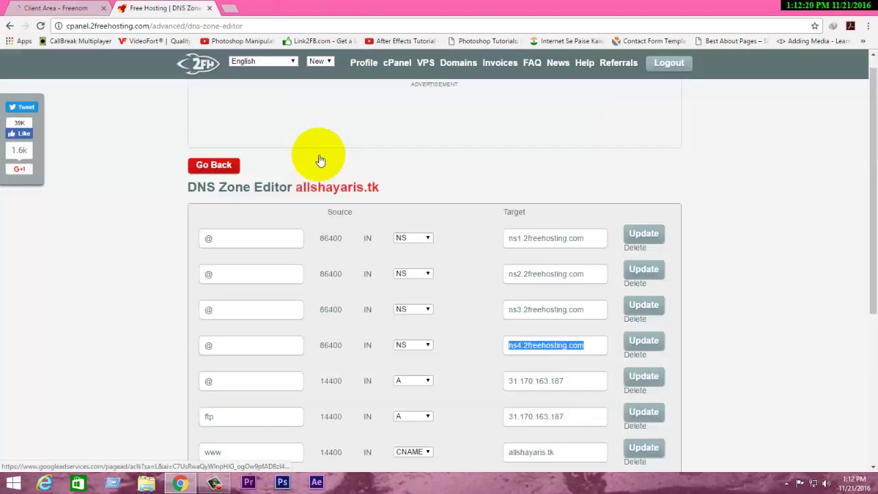
{"action": "left_click", "coordinate": [214, 181]}
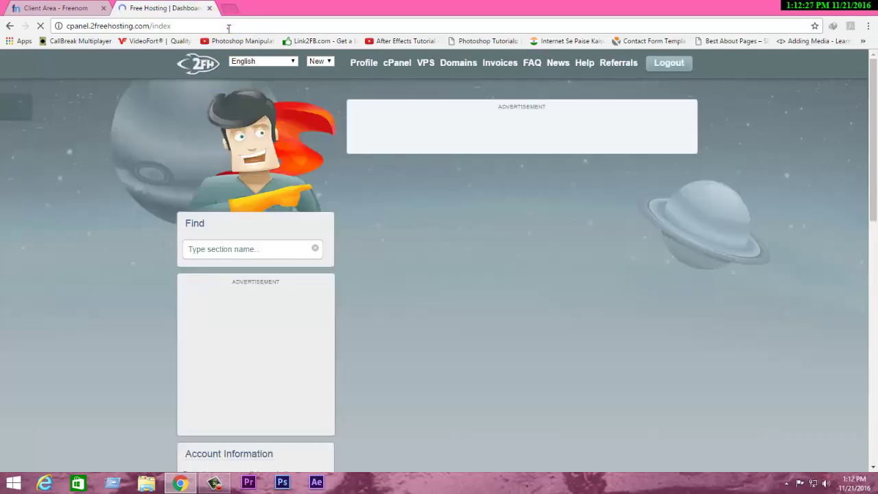
{"action": "left_click", "coordinate": [228, 10]}
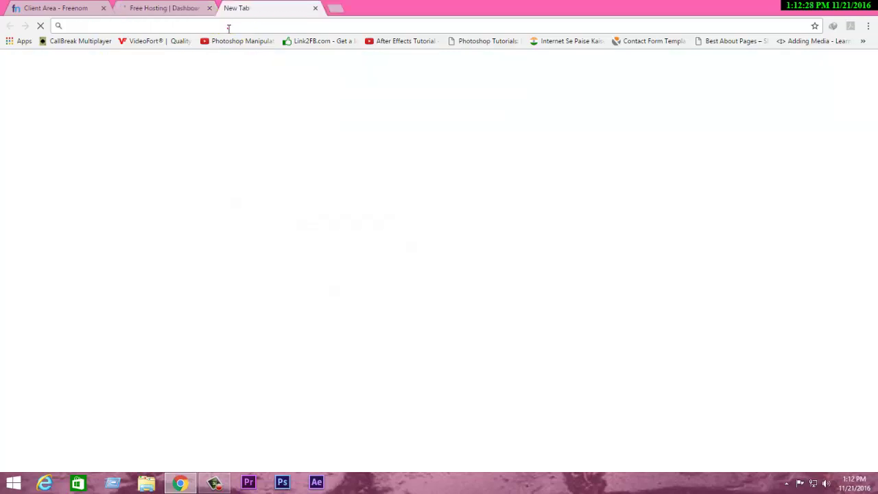
{"action": "left_click", "coordinate": [228, 28]}
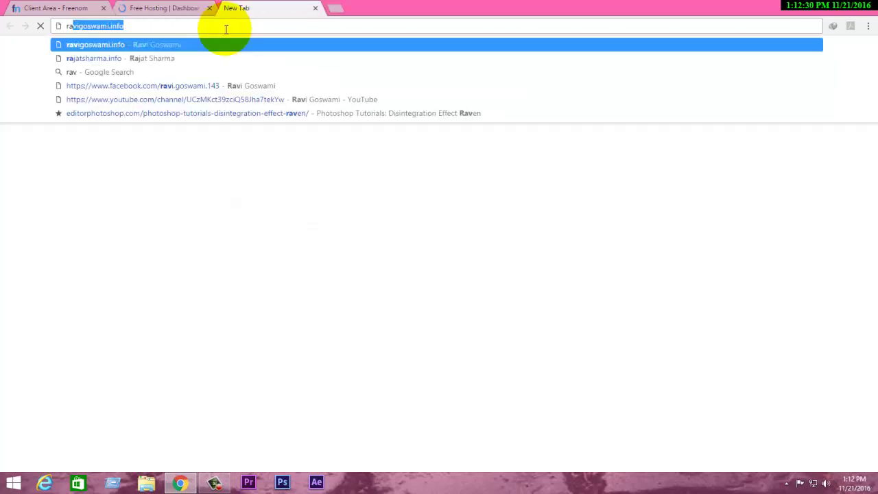
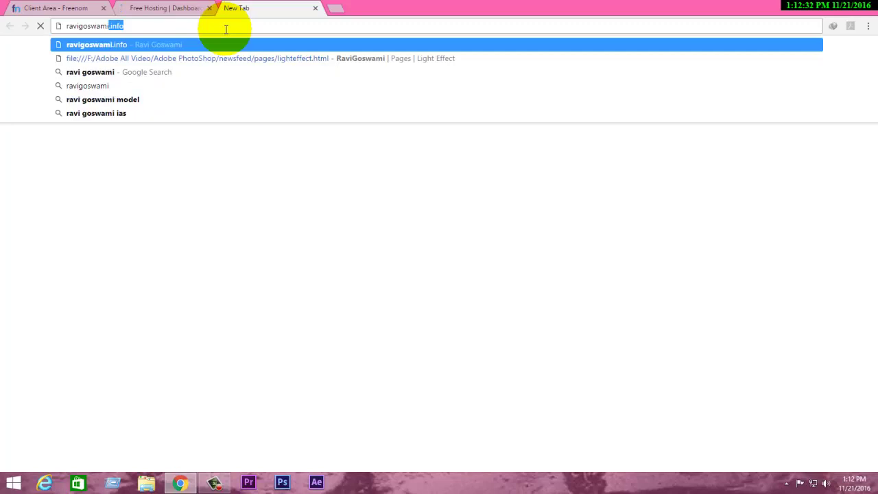
{"action": "type", "text": ".in"}
{"action": "key", "text": "BackSpace"}
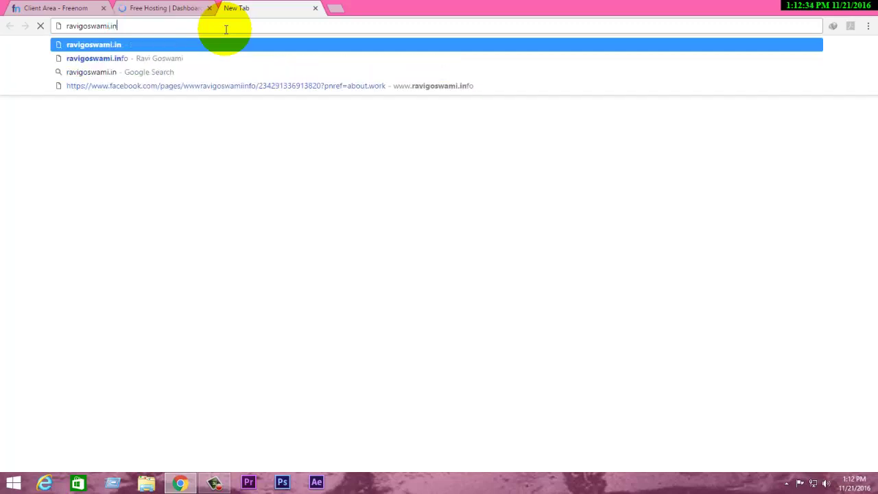
{"action": "key", "text": "BackSpace"}
{"action": "key", "text": "BackSpace"}
{"action": "type", "text": "tk"}
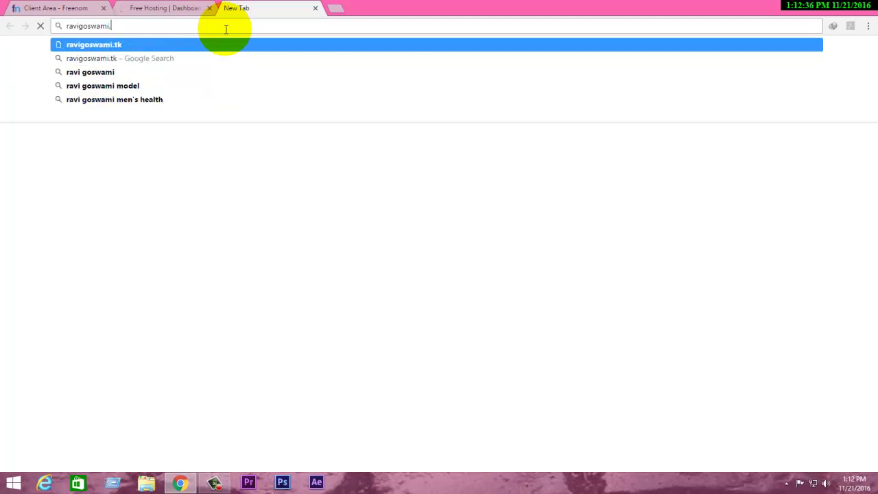
{"action": "key", "text": "Return"}
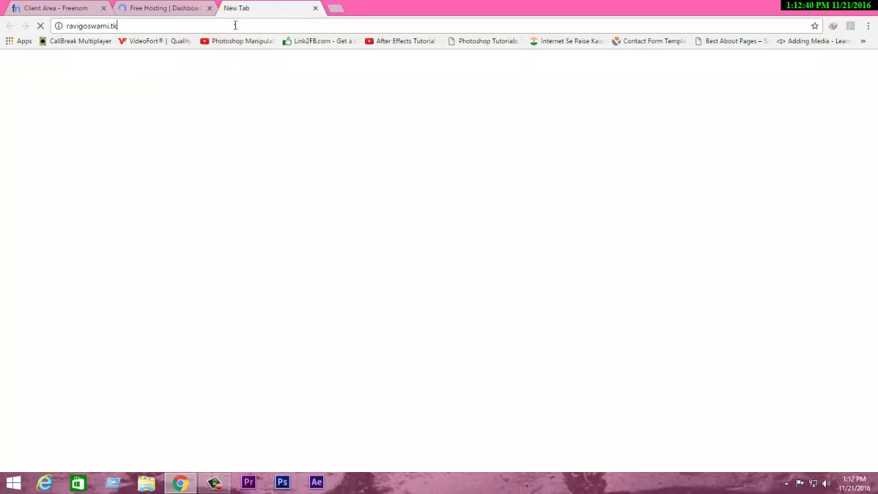
{"action": "left_click", "coordinate": [233, 26]}
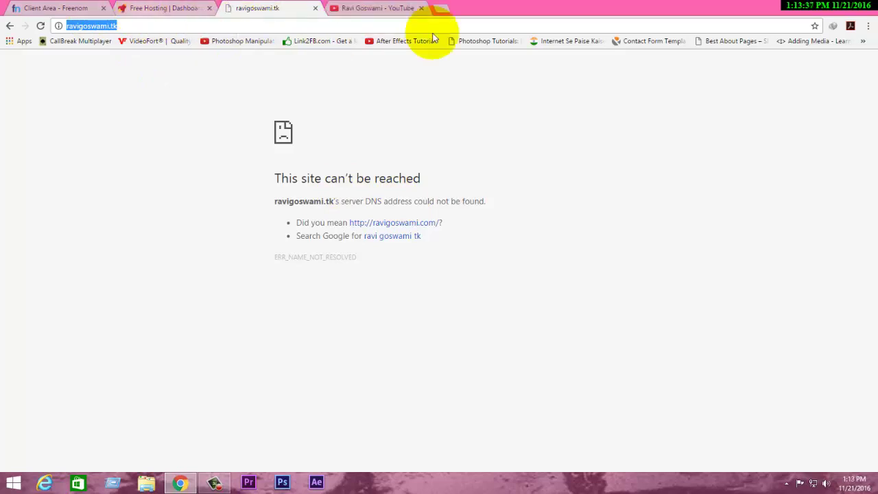
{"action": "left_click", "coordinate": [362, 10]}
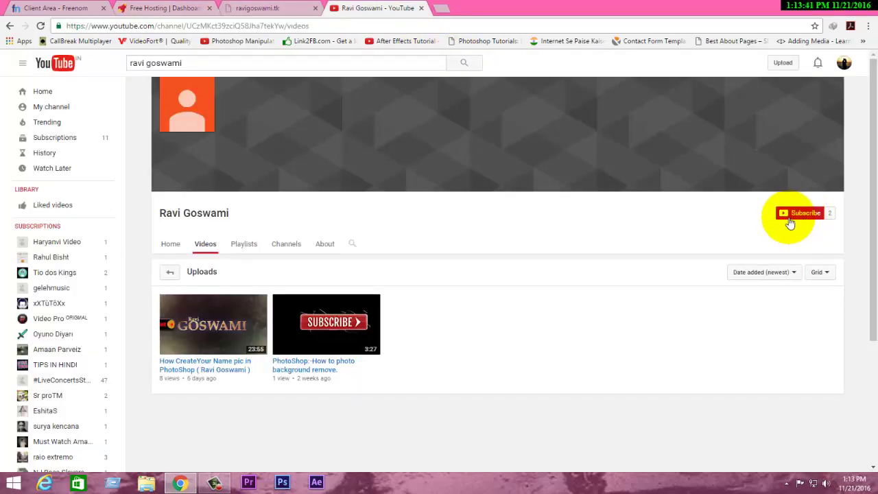
{"action": "key", "text": "F5"}
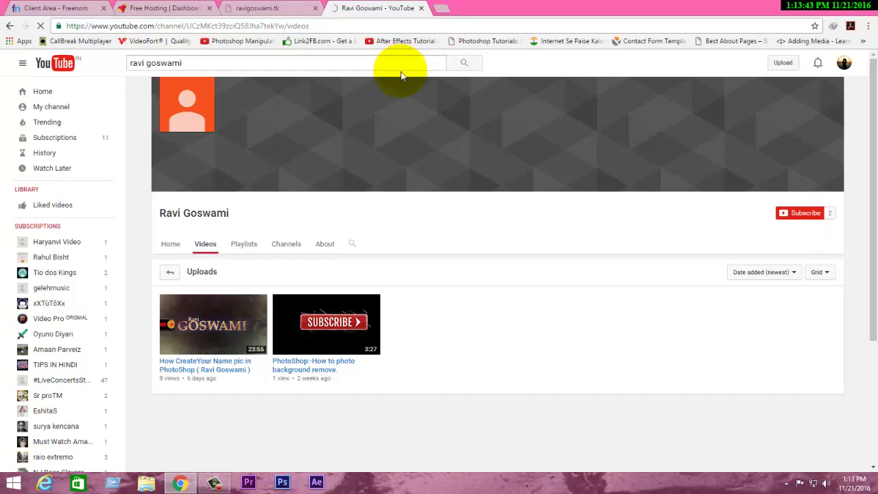